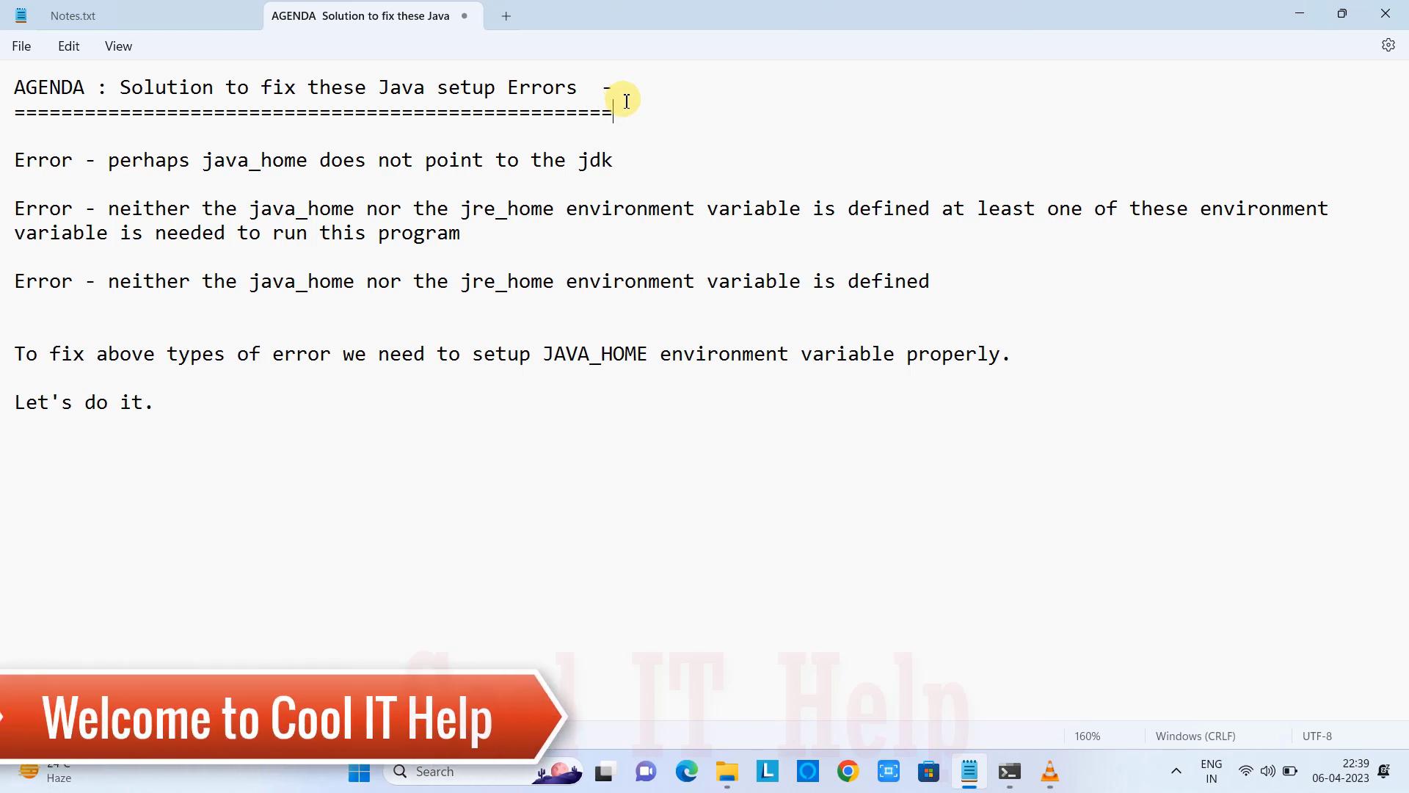
Highlight the agenda heading and each of the three Java setup error lines in the notes.
triple_click(20, 87)
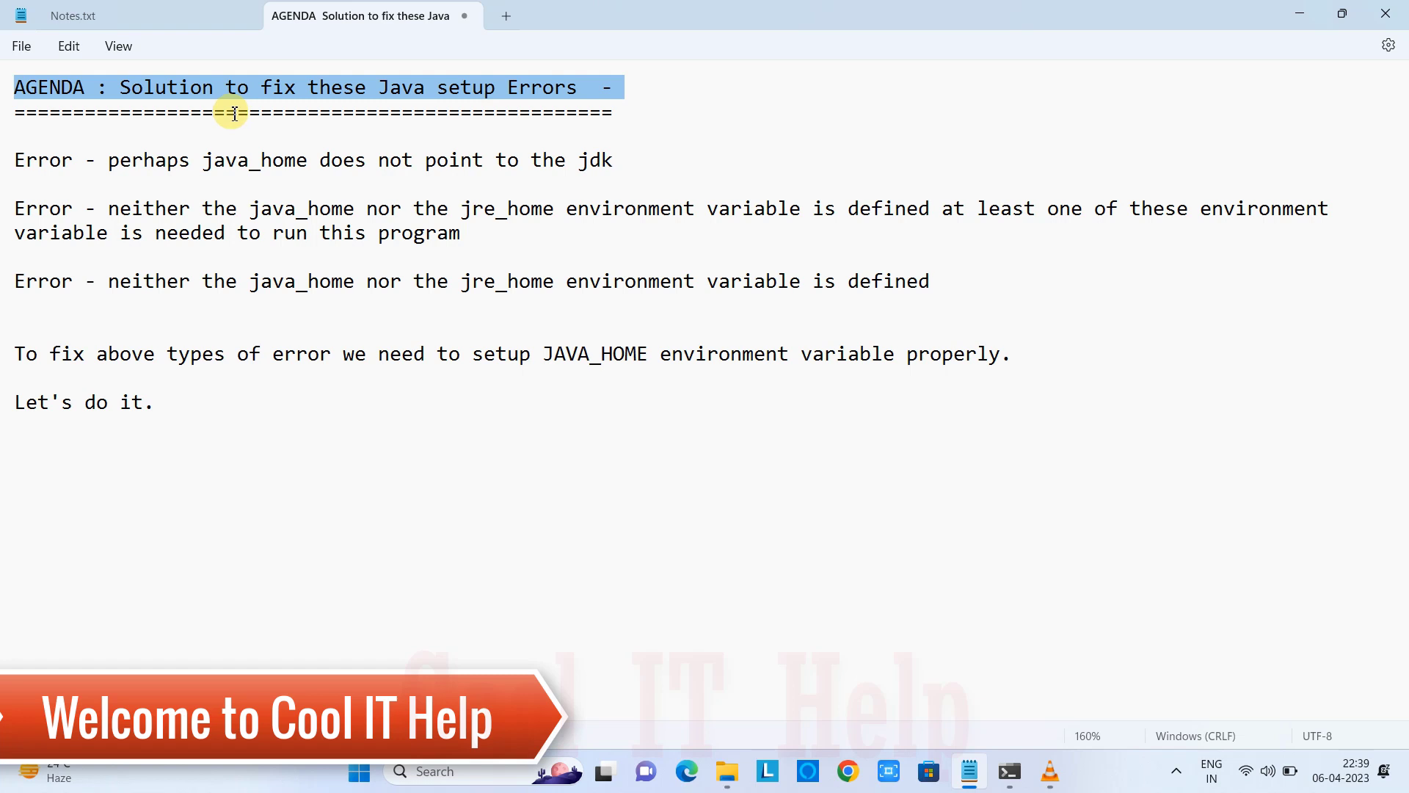
left_click(248, 88)
left_click_drag(248, 88, 596, 87)
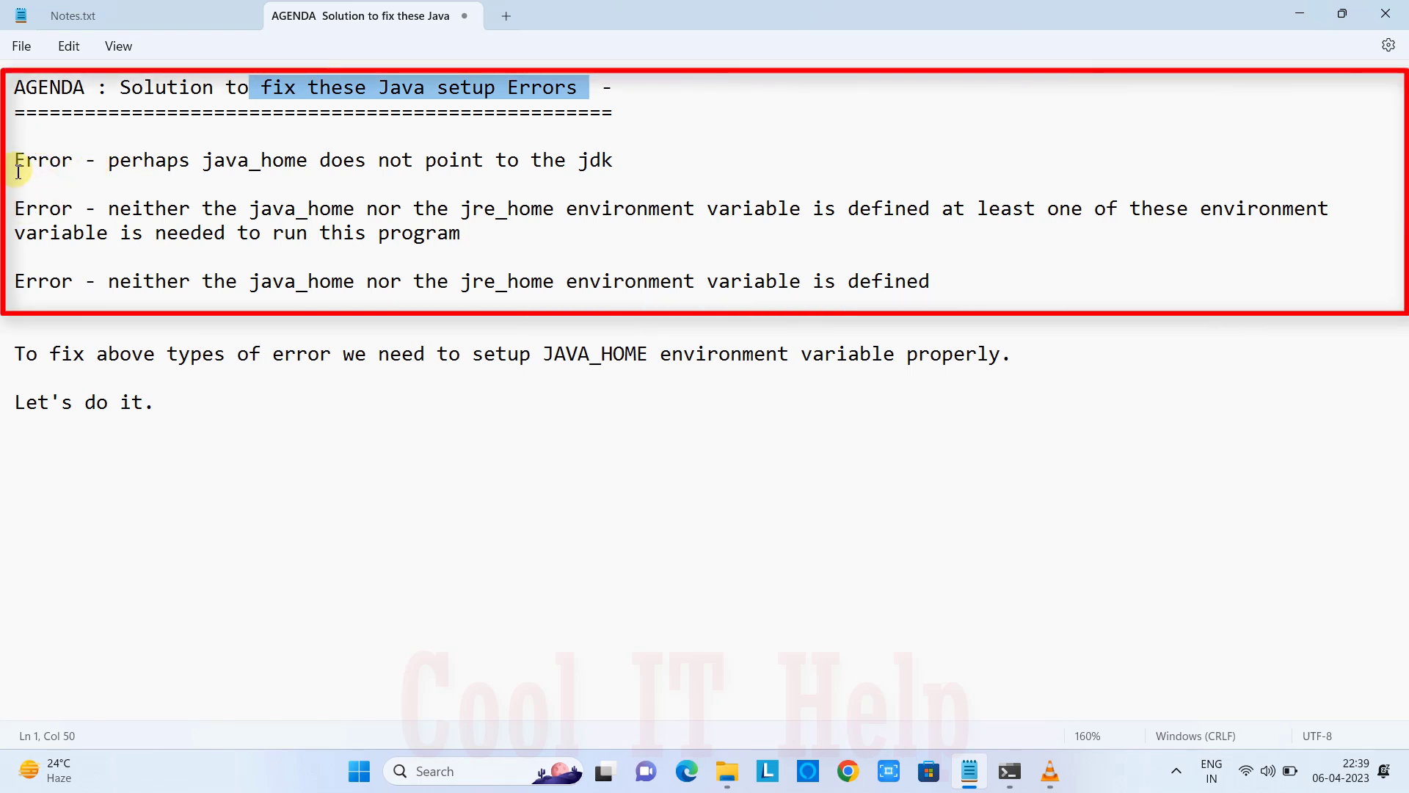
left_click_drag(20, 161, 931, 282)
left_click(167, 166)
left_click_drag(96, 161, 631, 164)
left_click_drag(78, 220, 9, 220)
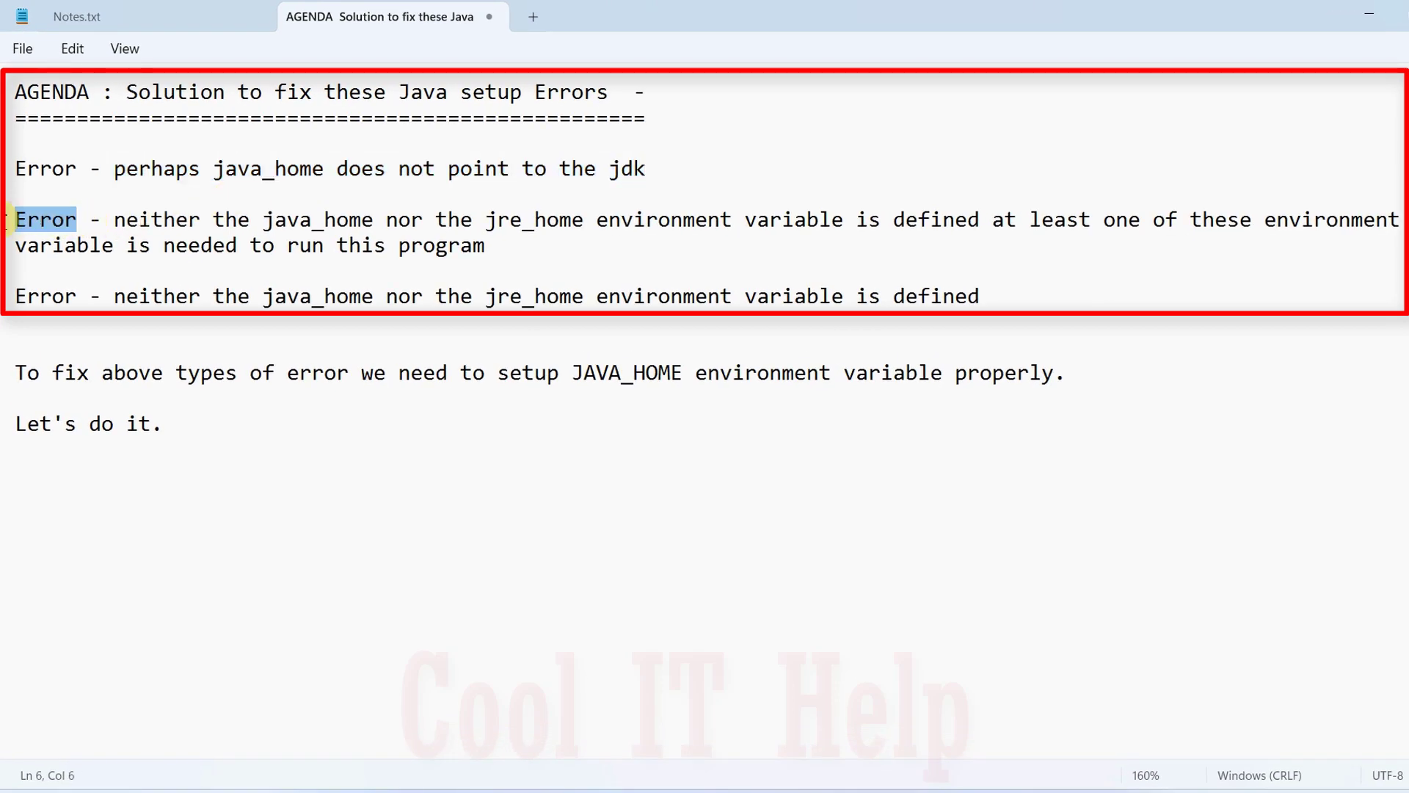
left_click_drag(110, 225, 486, 253)
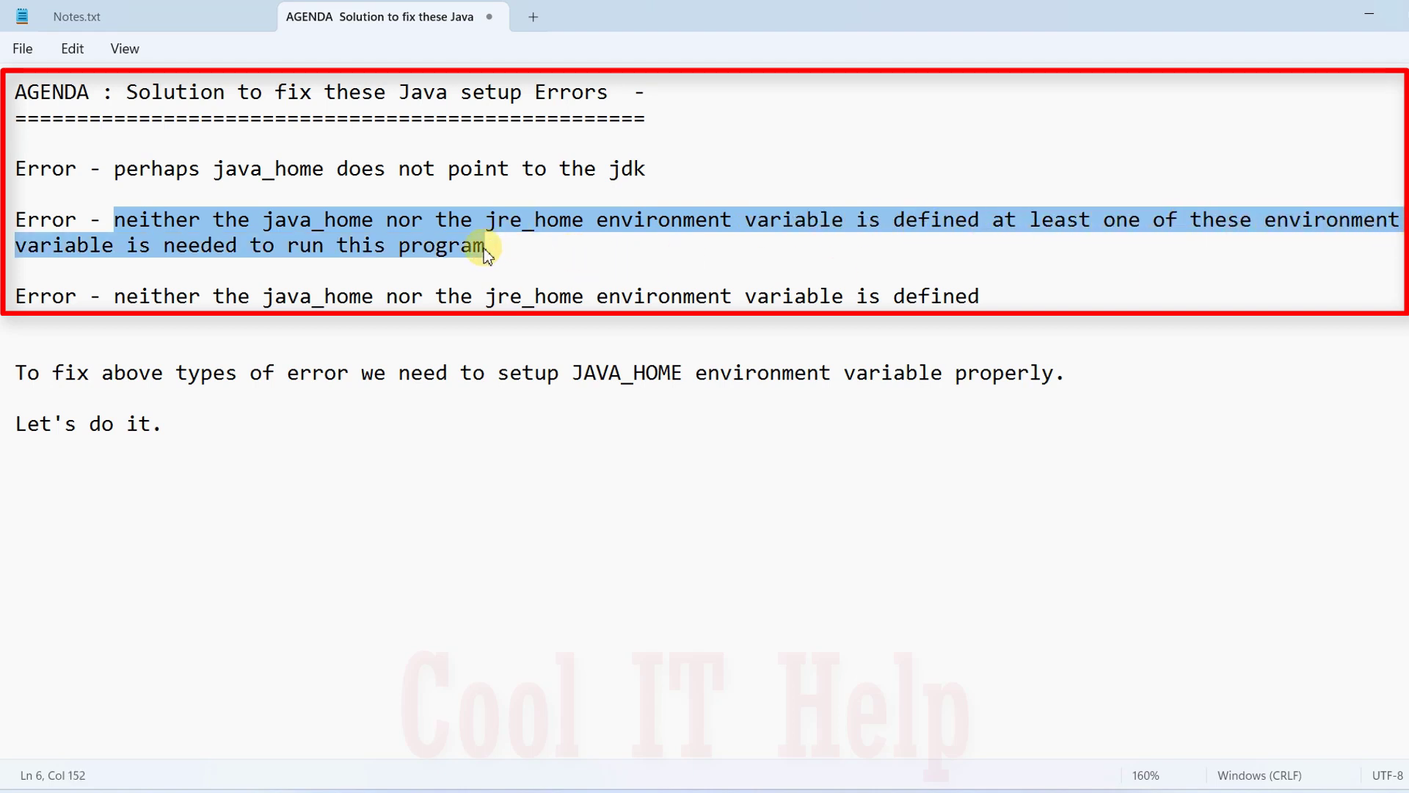
left_click(86, 297)
left_click_drag(14, 298, 1006, 302)
left_click(285, 298)
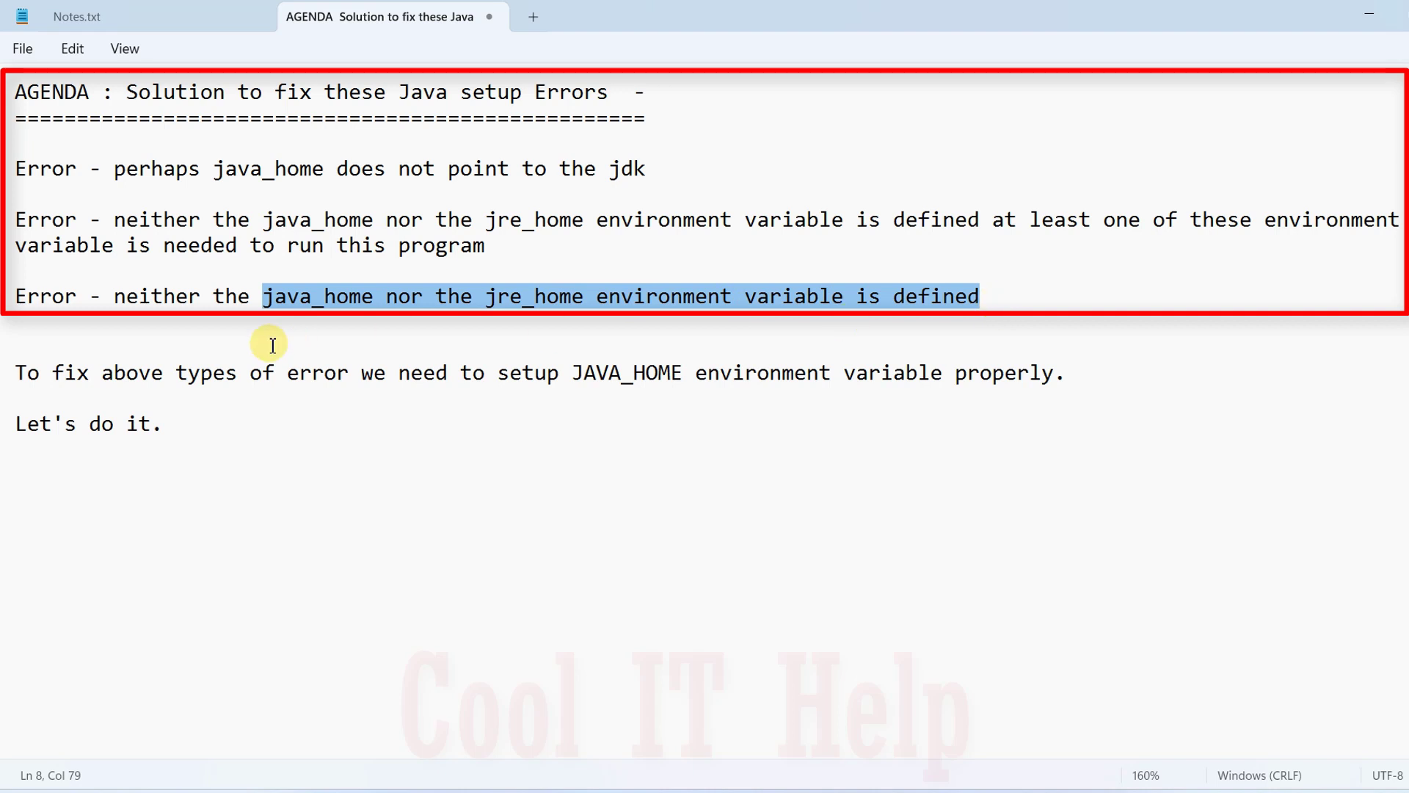
Highlight the error block, the AGENDA heading and the note about setting up JAVA_HOME.
left_click_drag(182, 337, 7, 173)
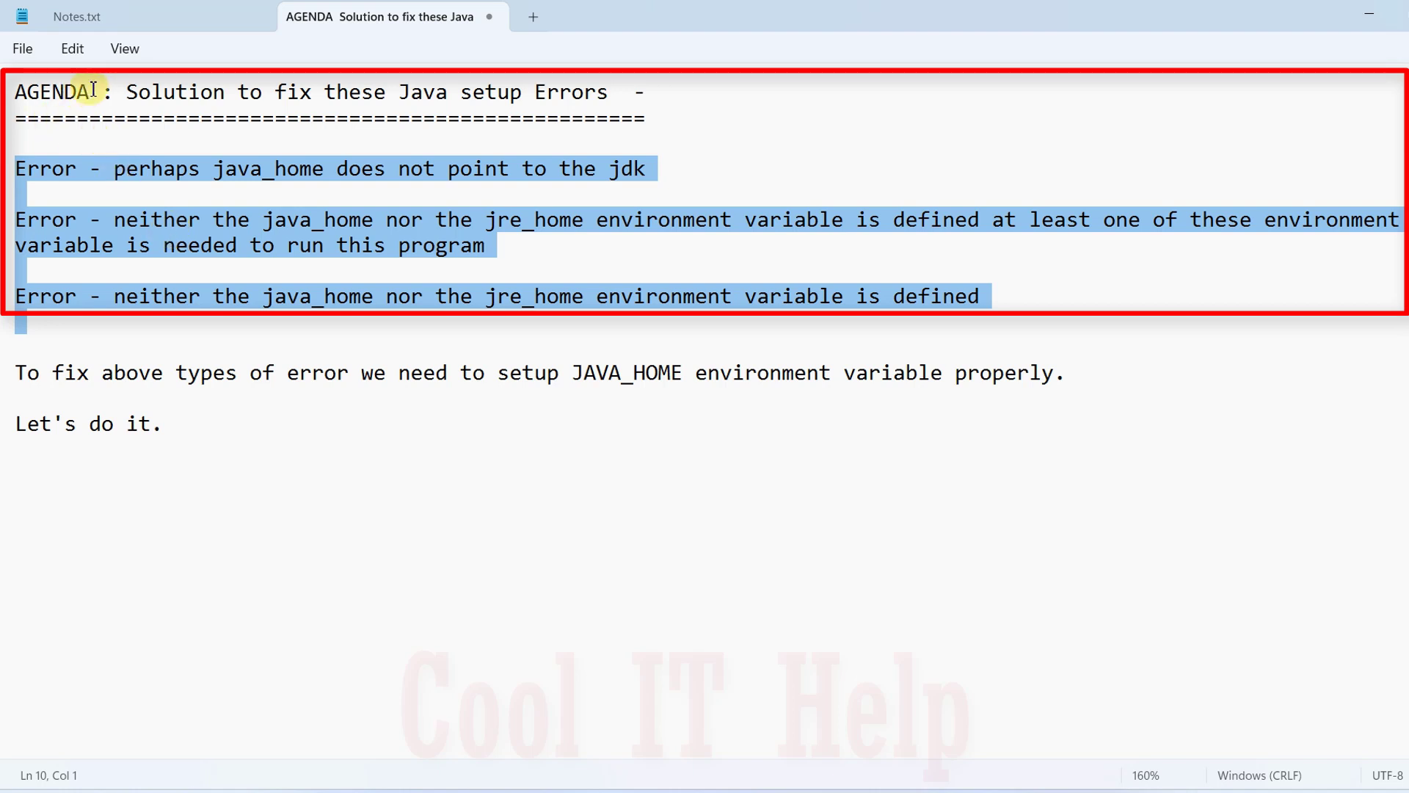
left_click_drag(89, 93, 643, 89)
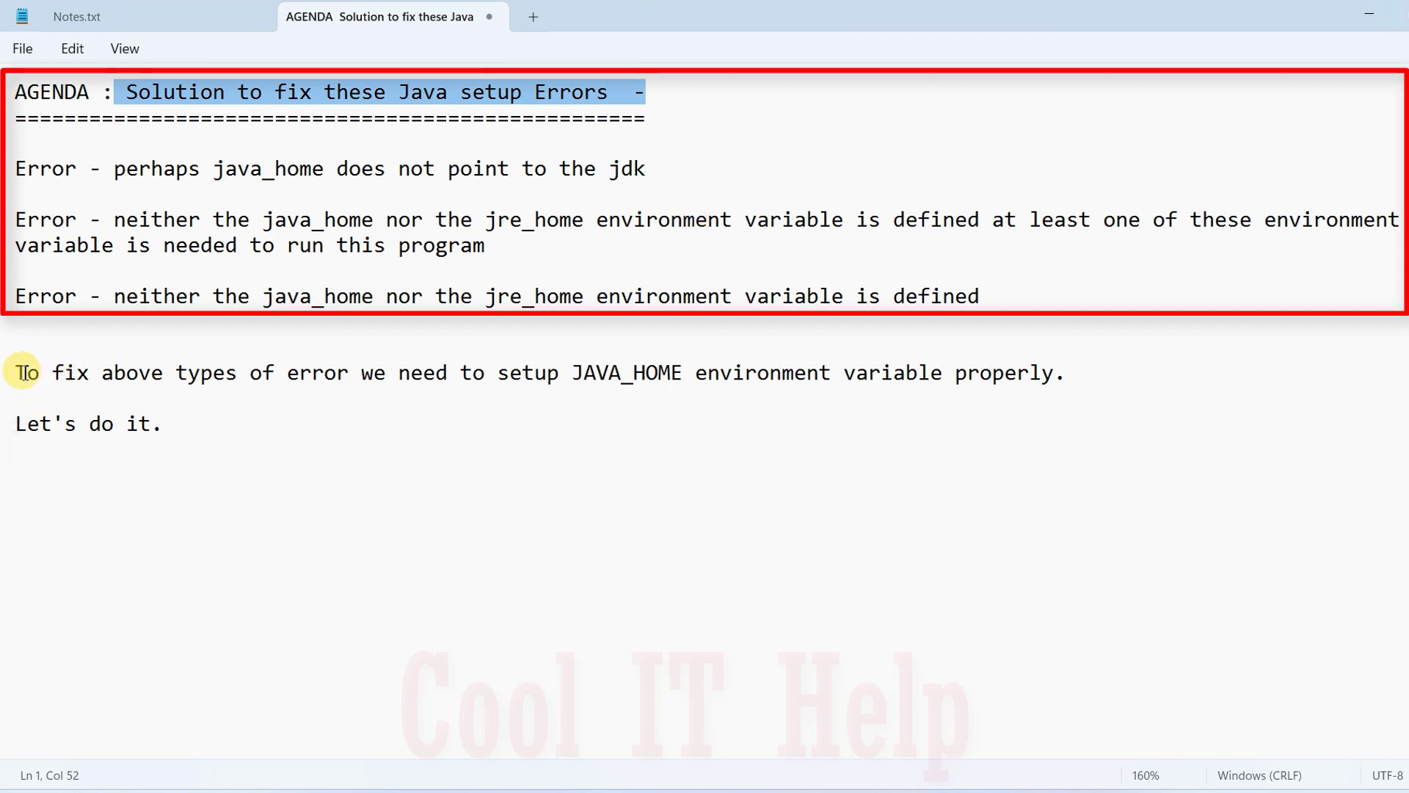
left_click_drag(22, 373, 151, 373)
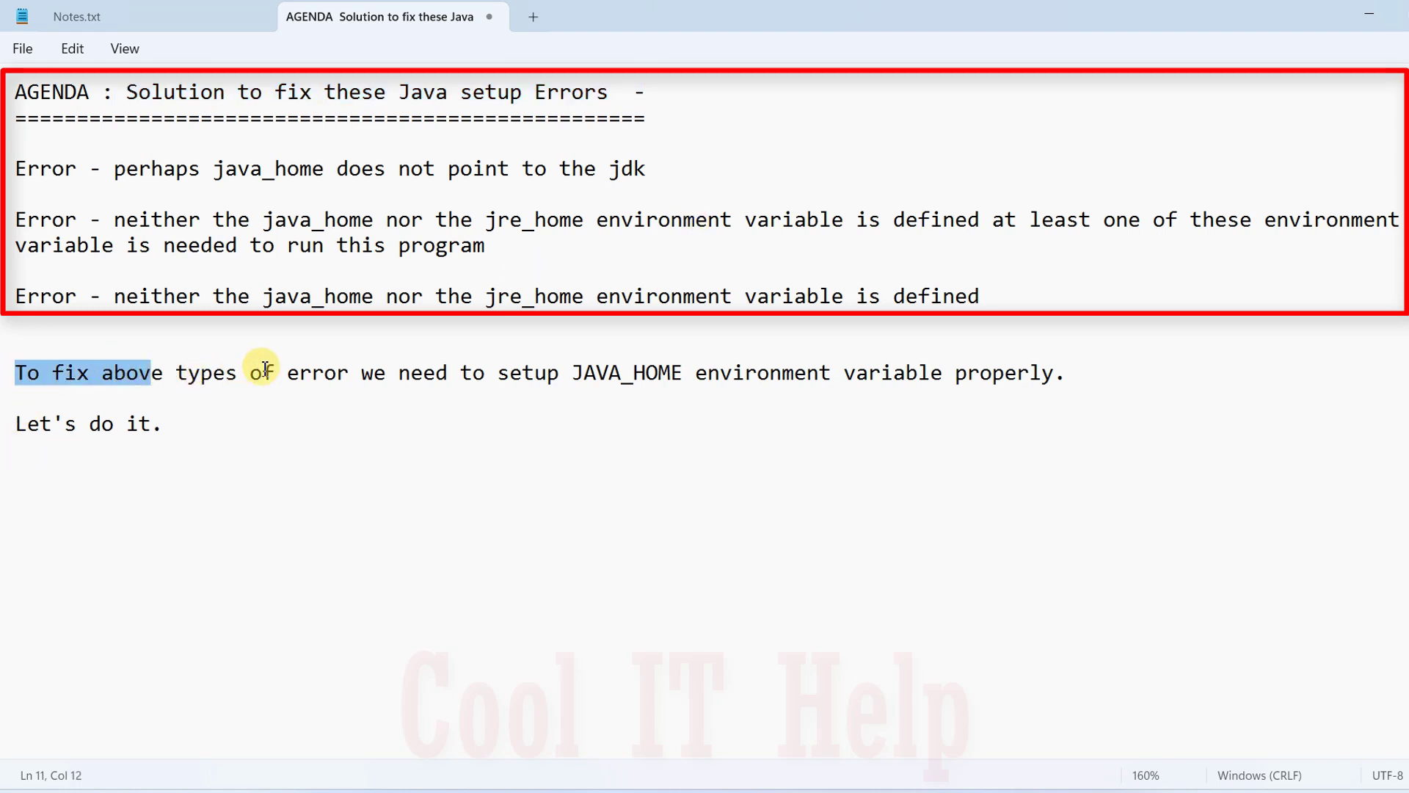
left_click_drag(362, 375, 1060, 379)
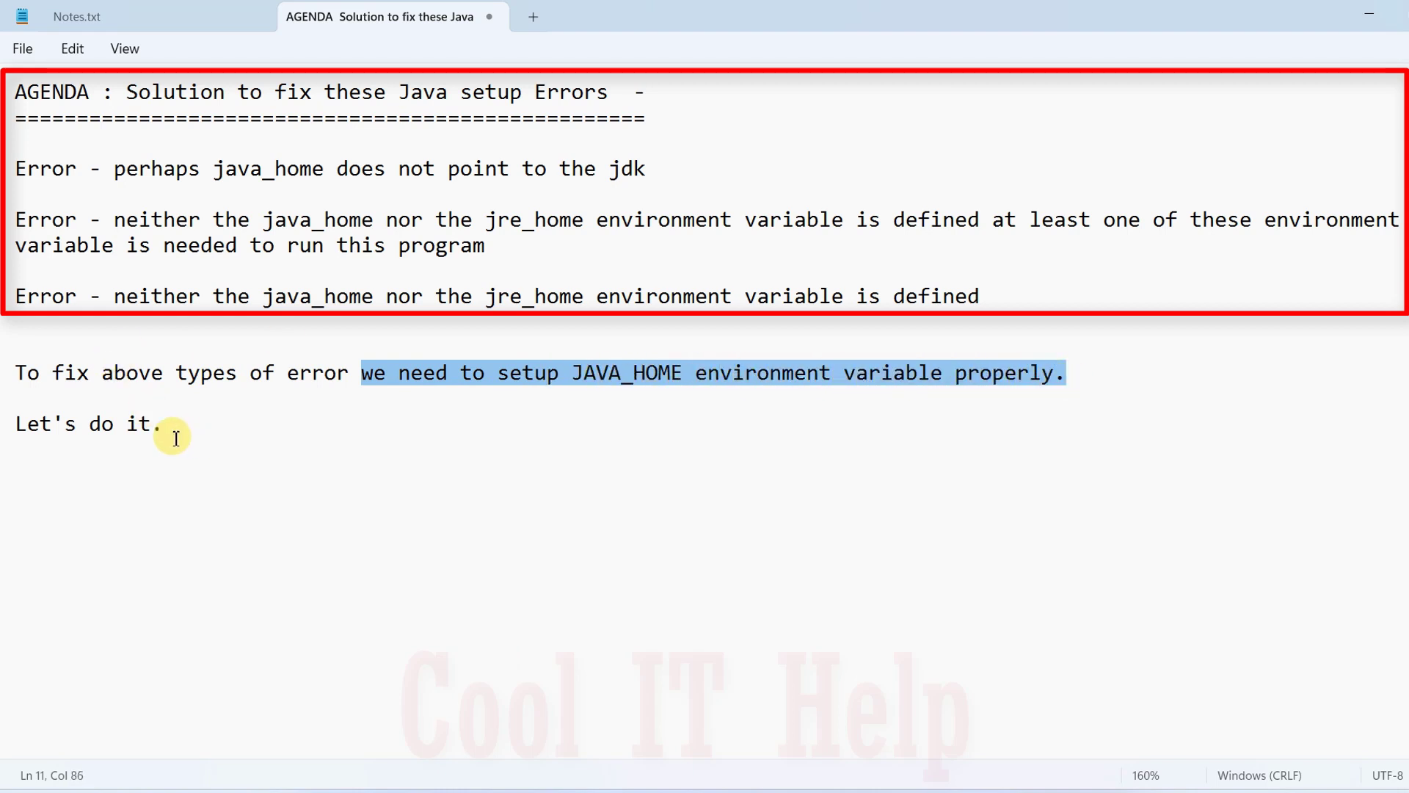
left_click_drag(166, 424, 14, 426)
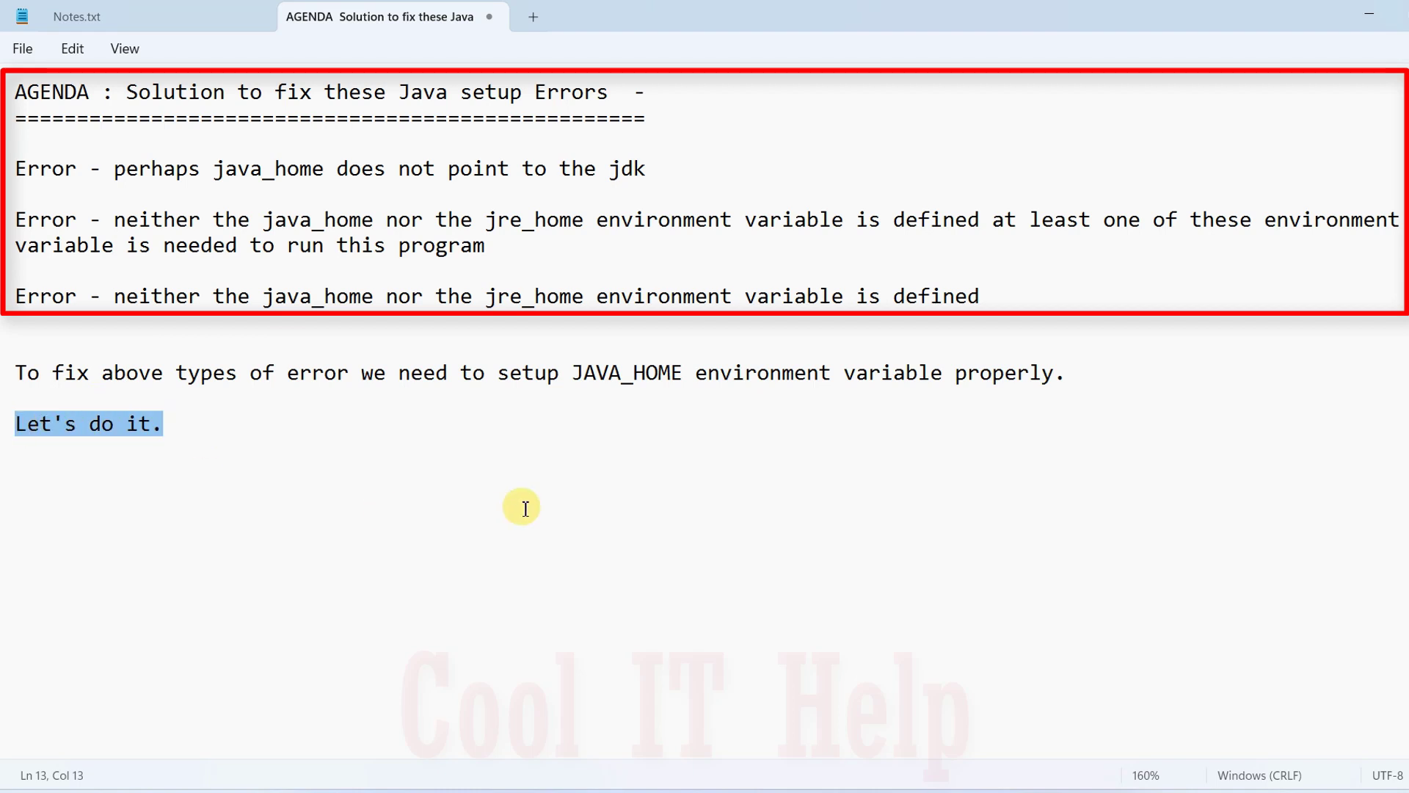
Minimize the notes and folder windows and open This PC's Properties.
left_click(1376, 22)
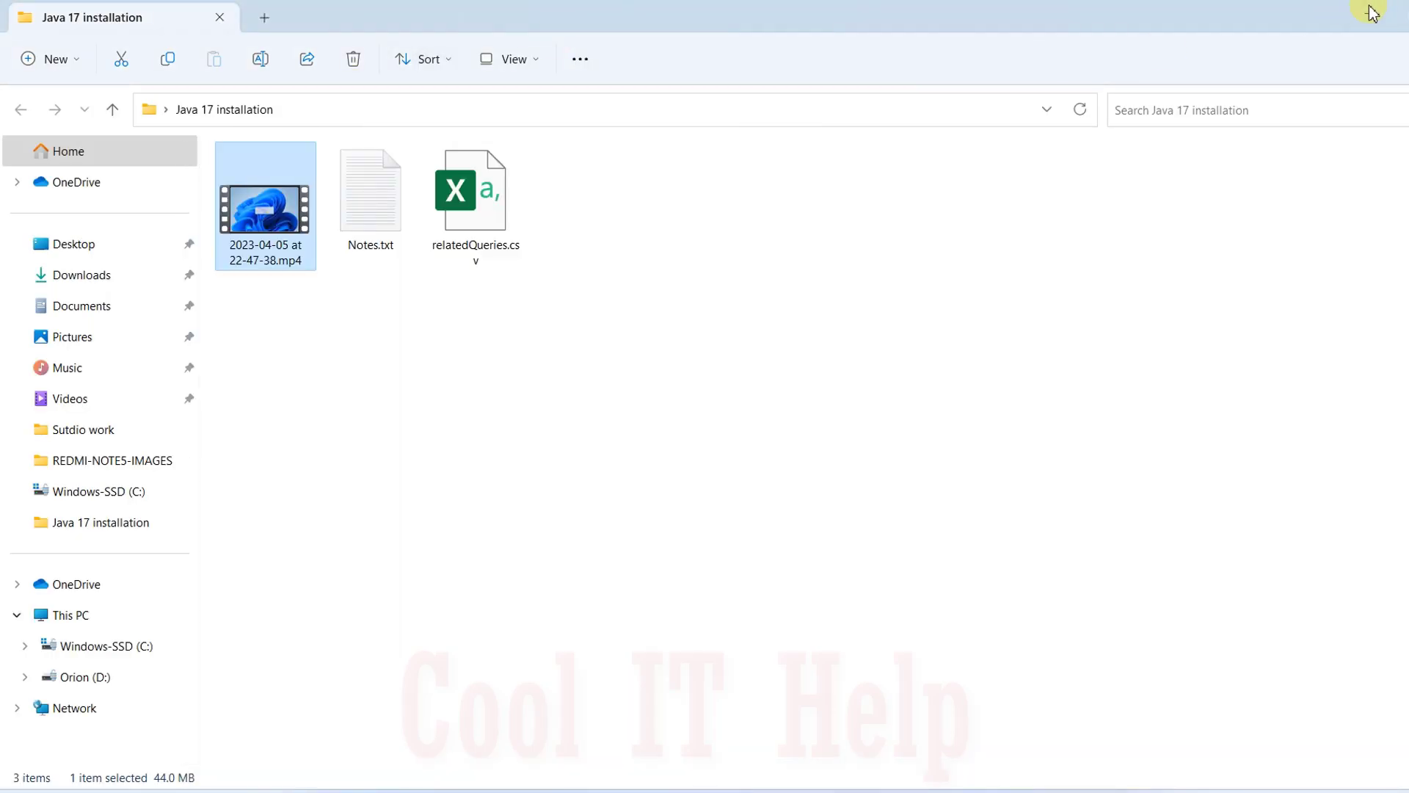
left_click(1372, 13)
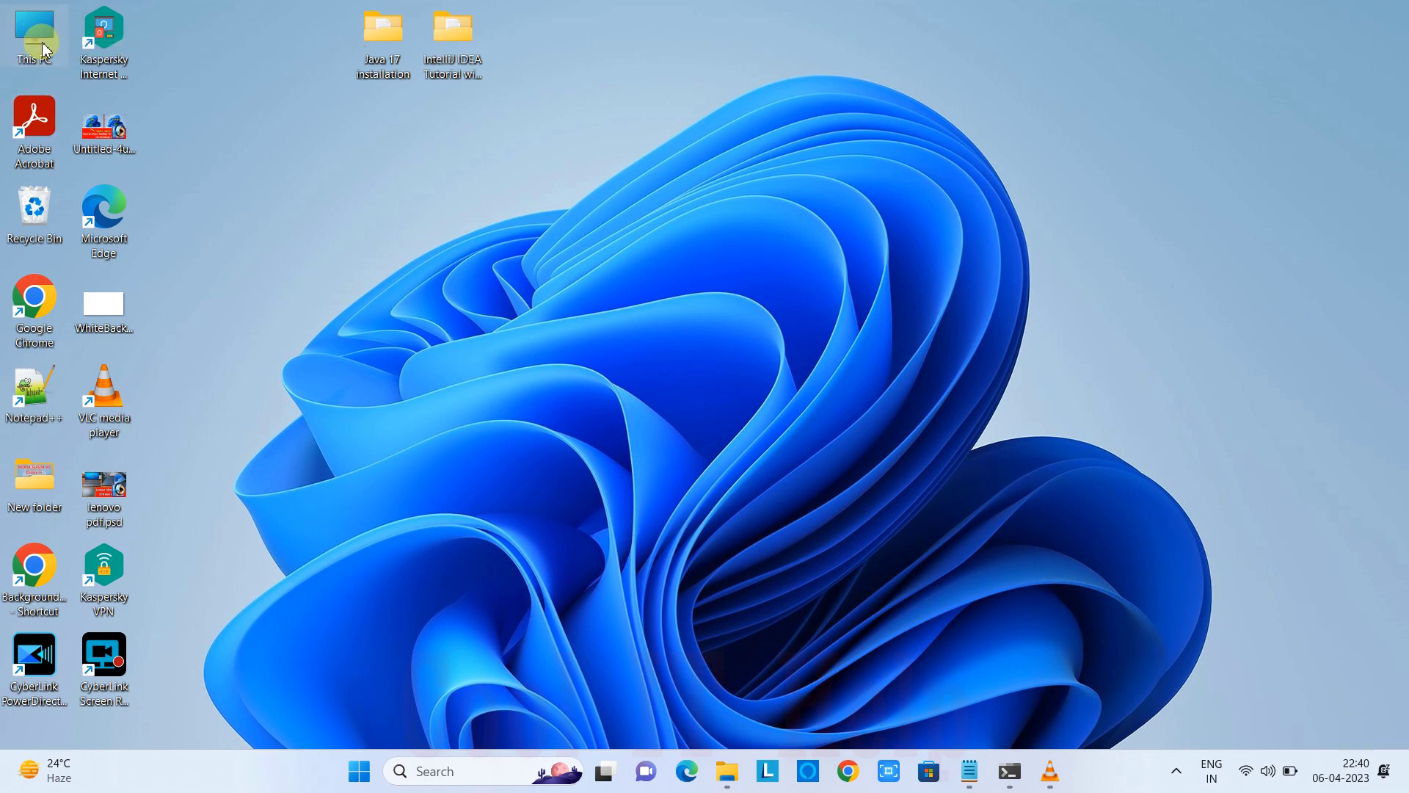
right_click(43, 48)
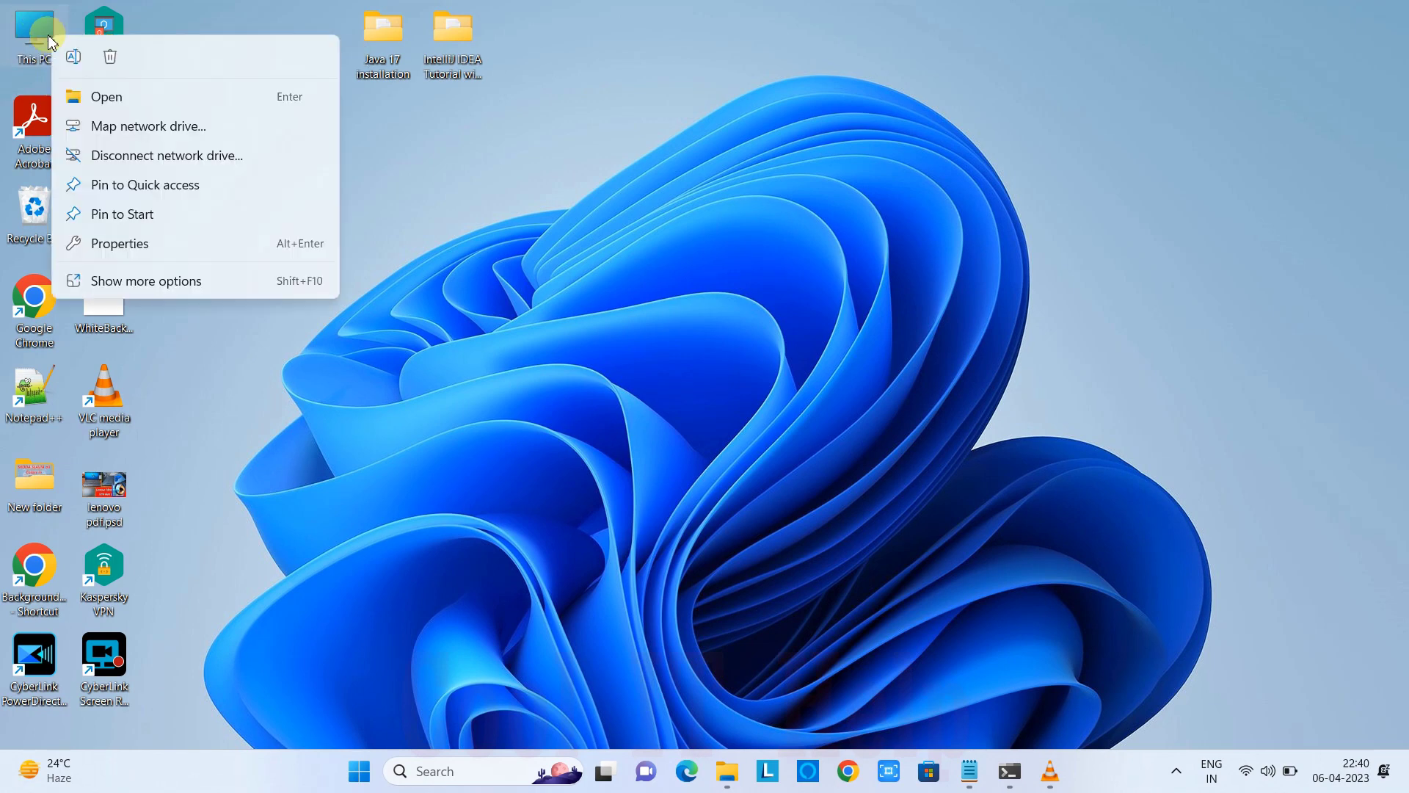
left_click(120, 244)
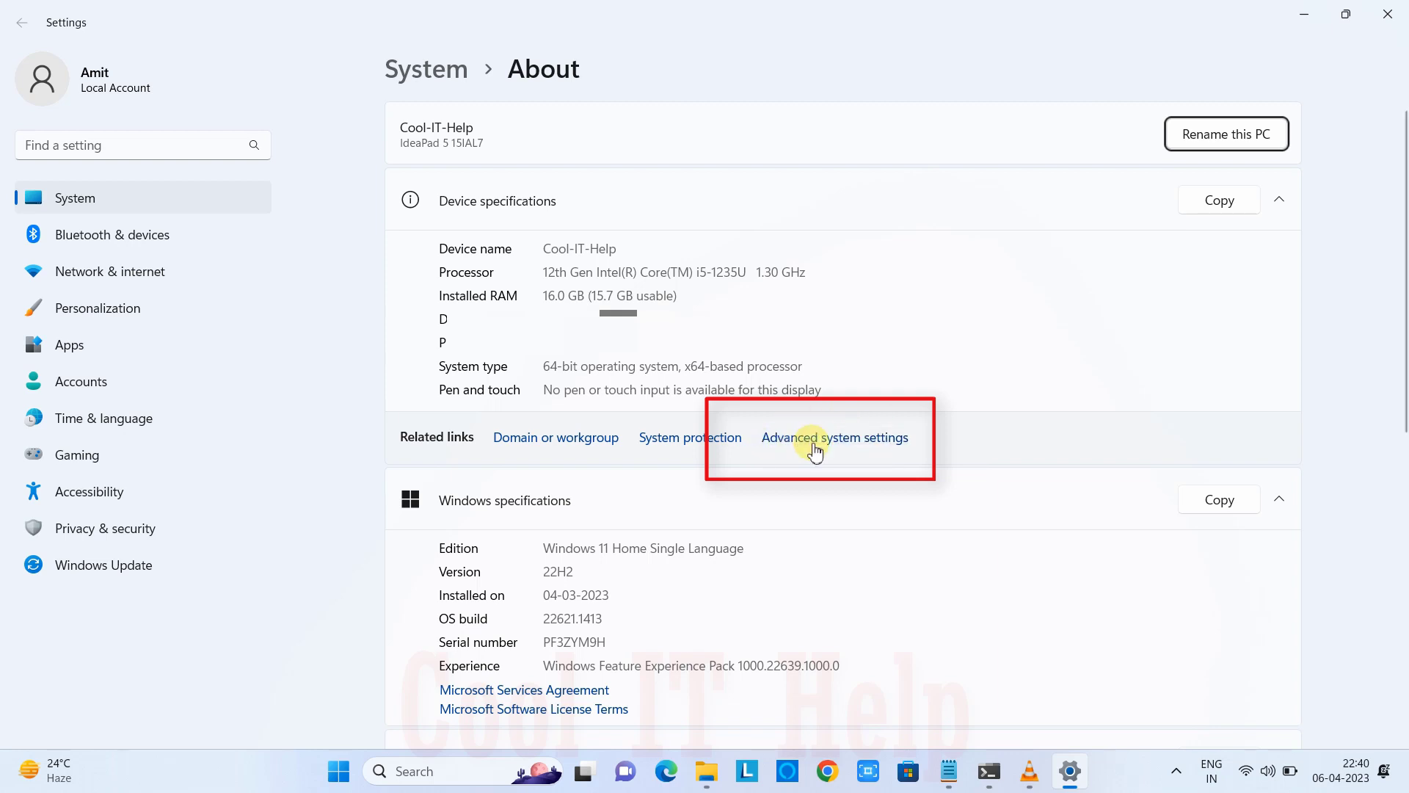
Open Advanced system settings and its Environment Variables window.
left_click(875, 444)
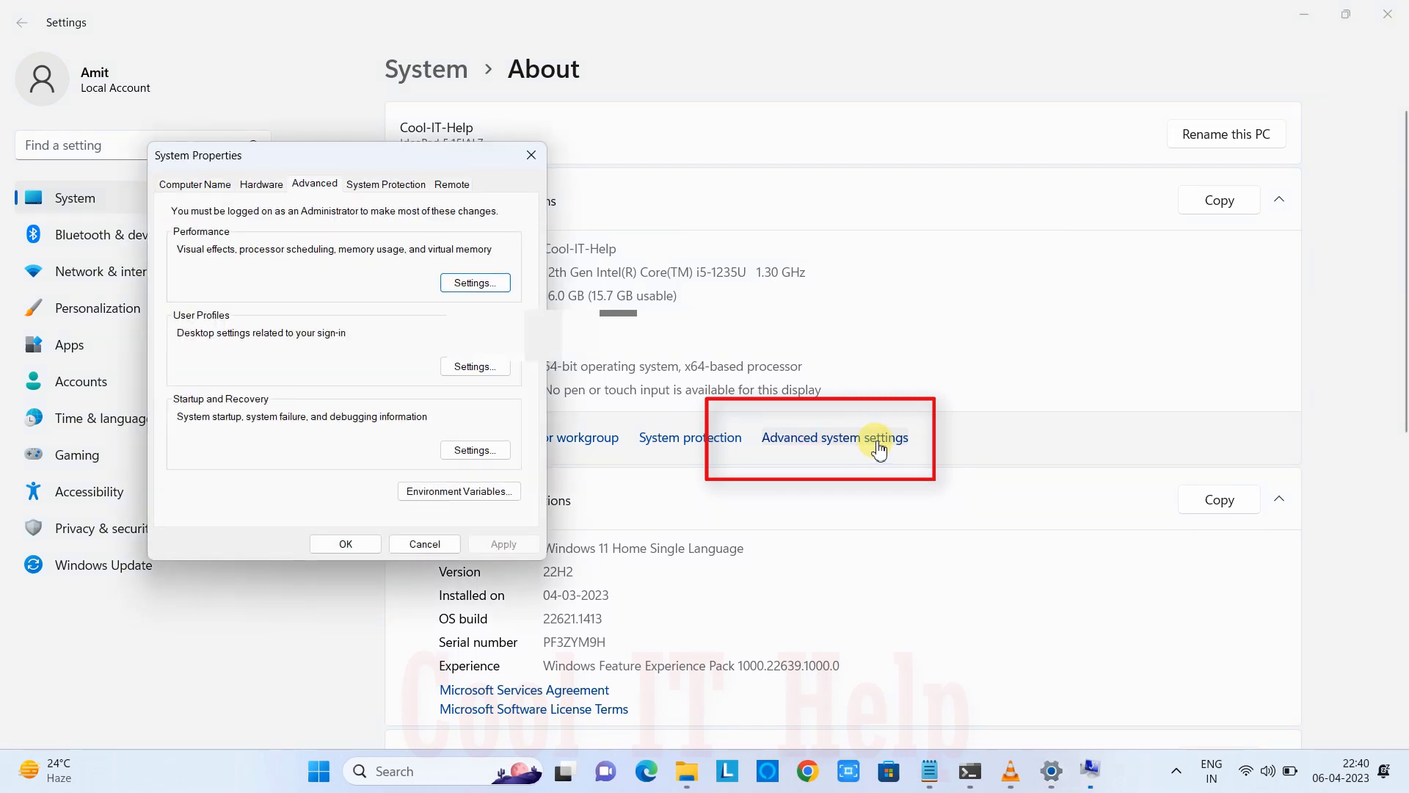
left_click_drag(438, 171, 648, 176)
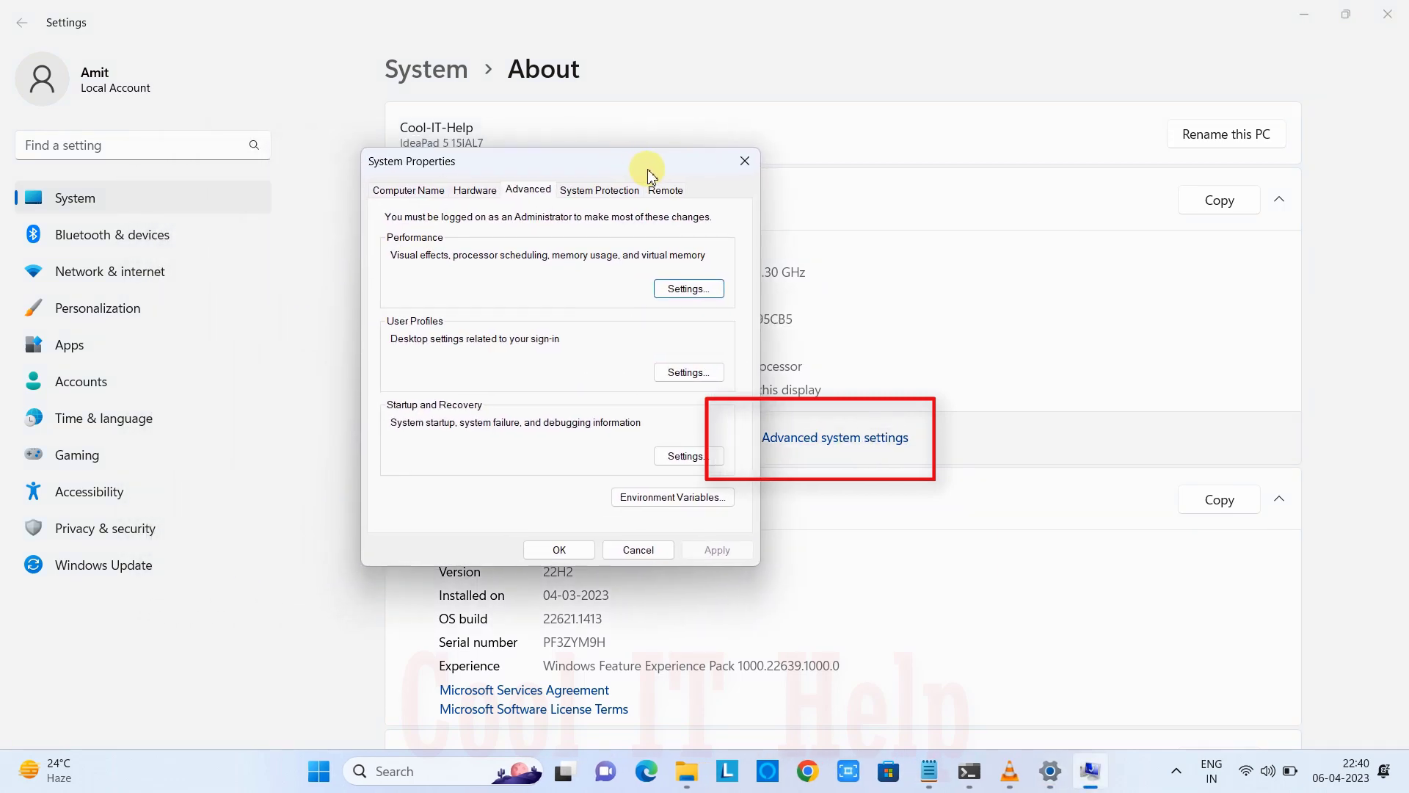
left_click(697, 499)
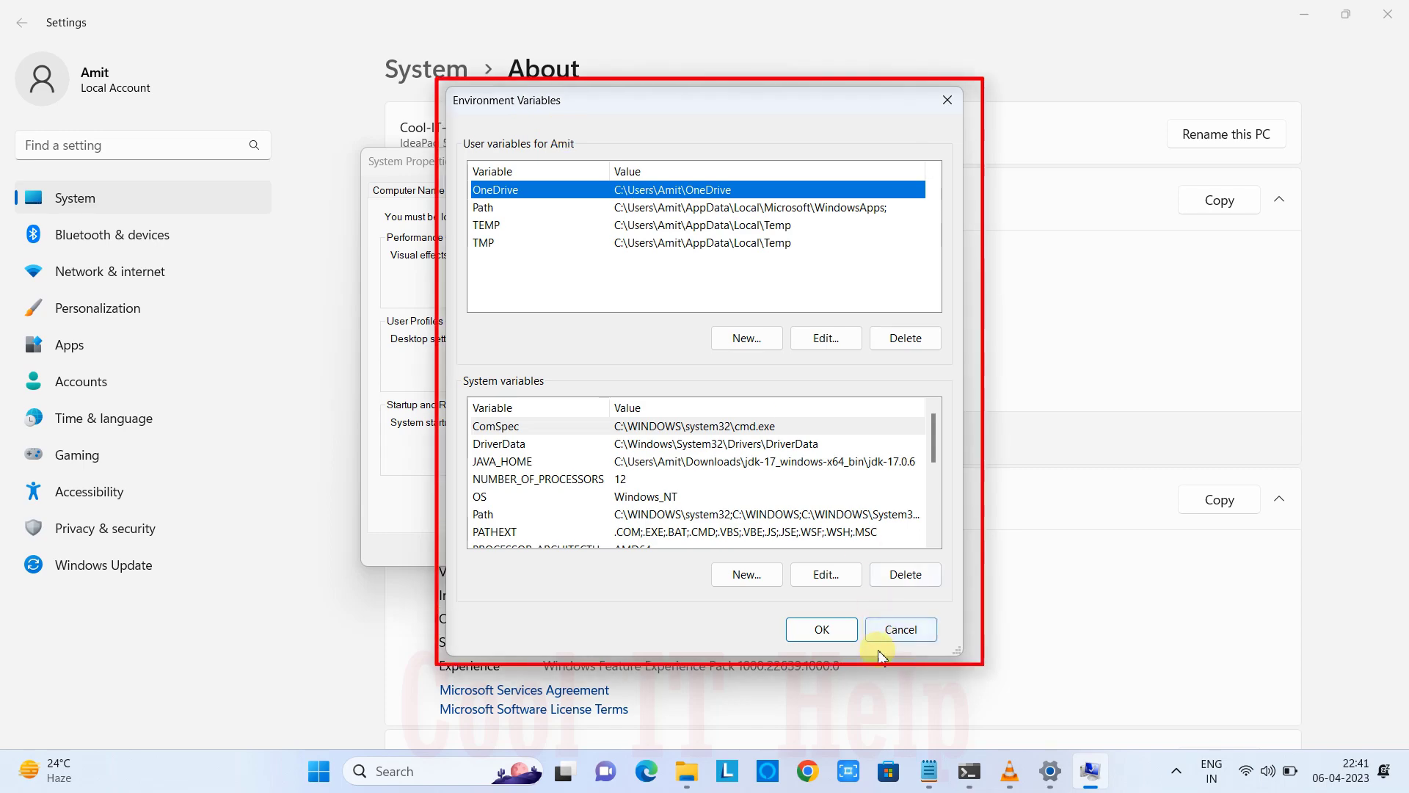
Cancel Environment Variables, then close System Properties and Settings.
left_click(903, 630)
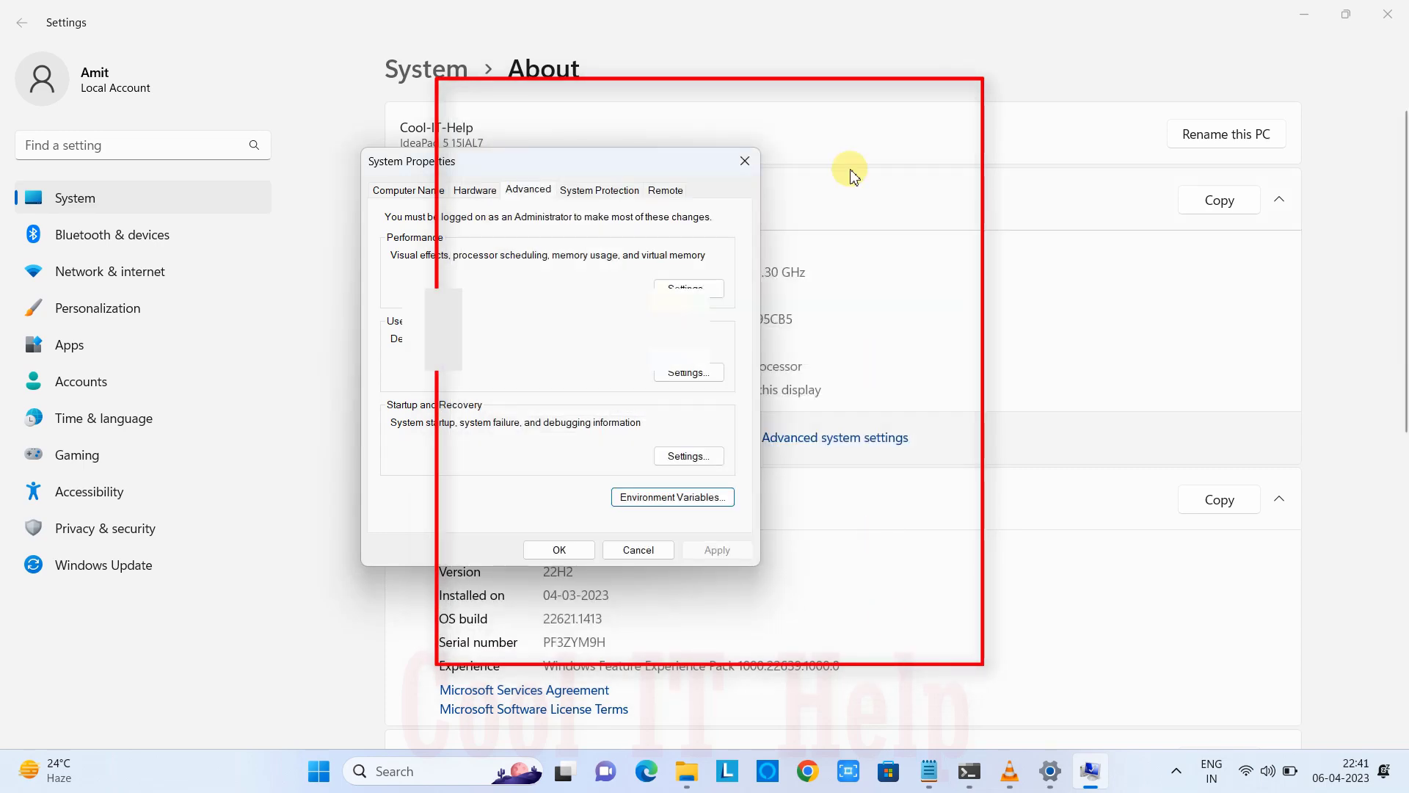
left_click(749, 159)
left_click(1387, 8)
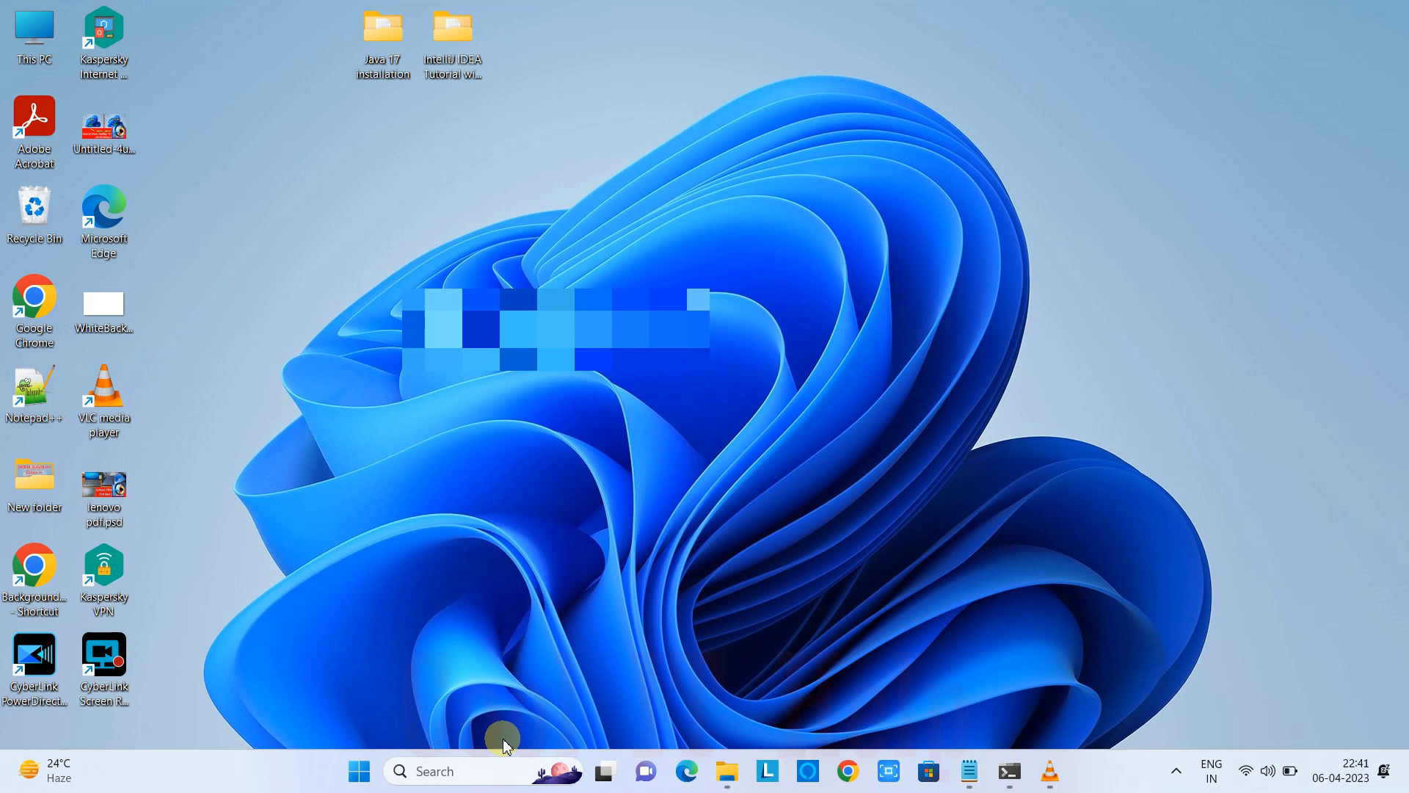
Search Windows for 'environ' and open 'Edit the system environment variables'.
left_click(490, 767)
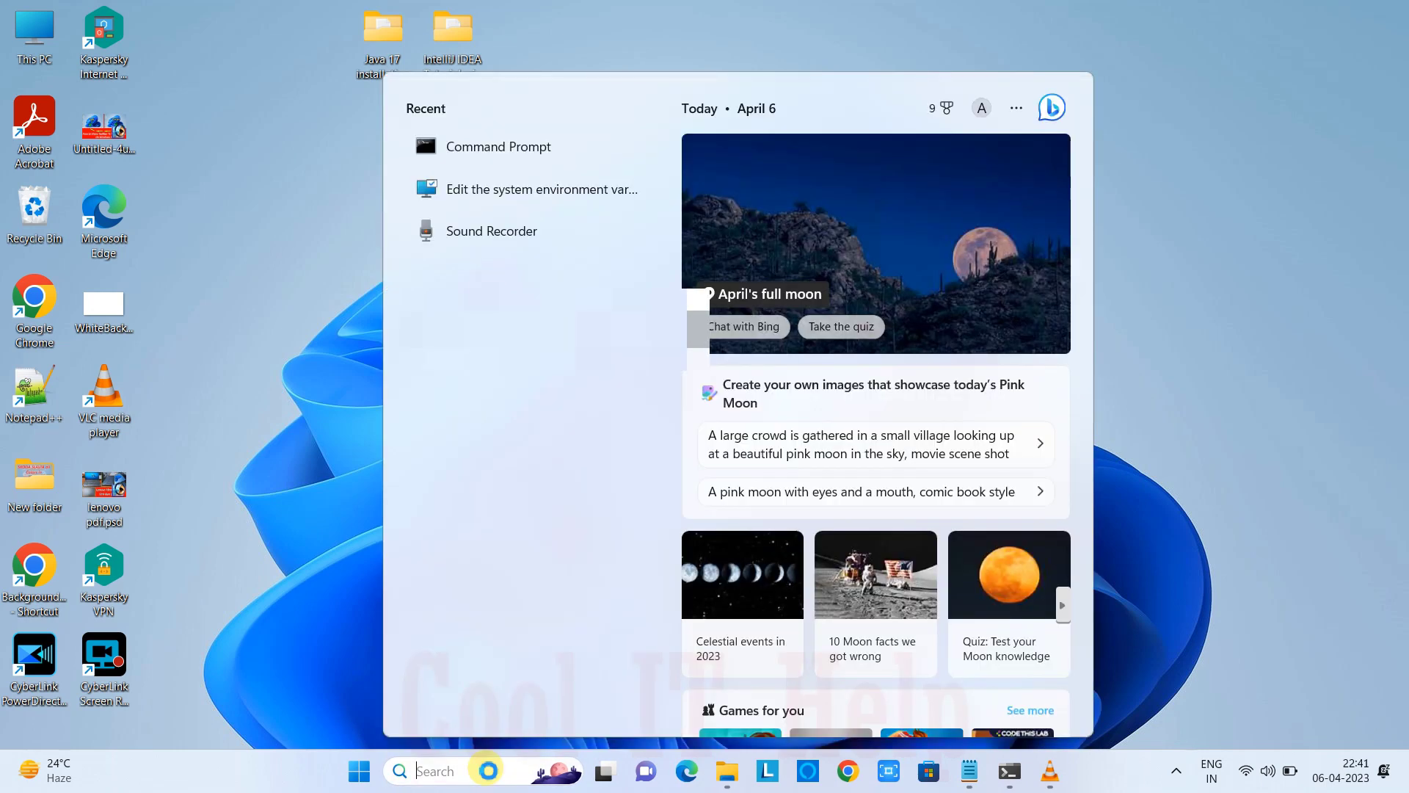
type("envir")
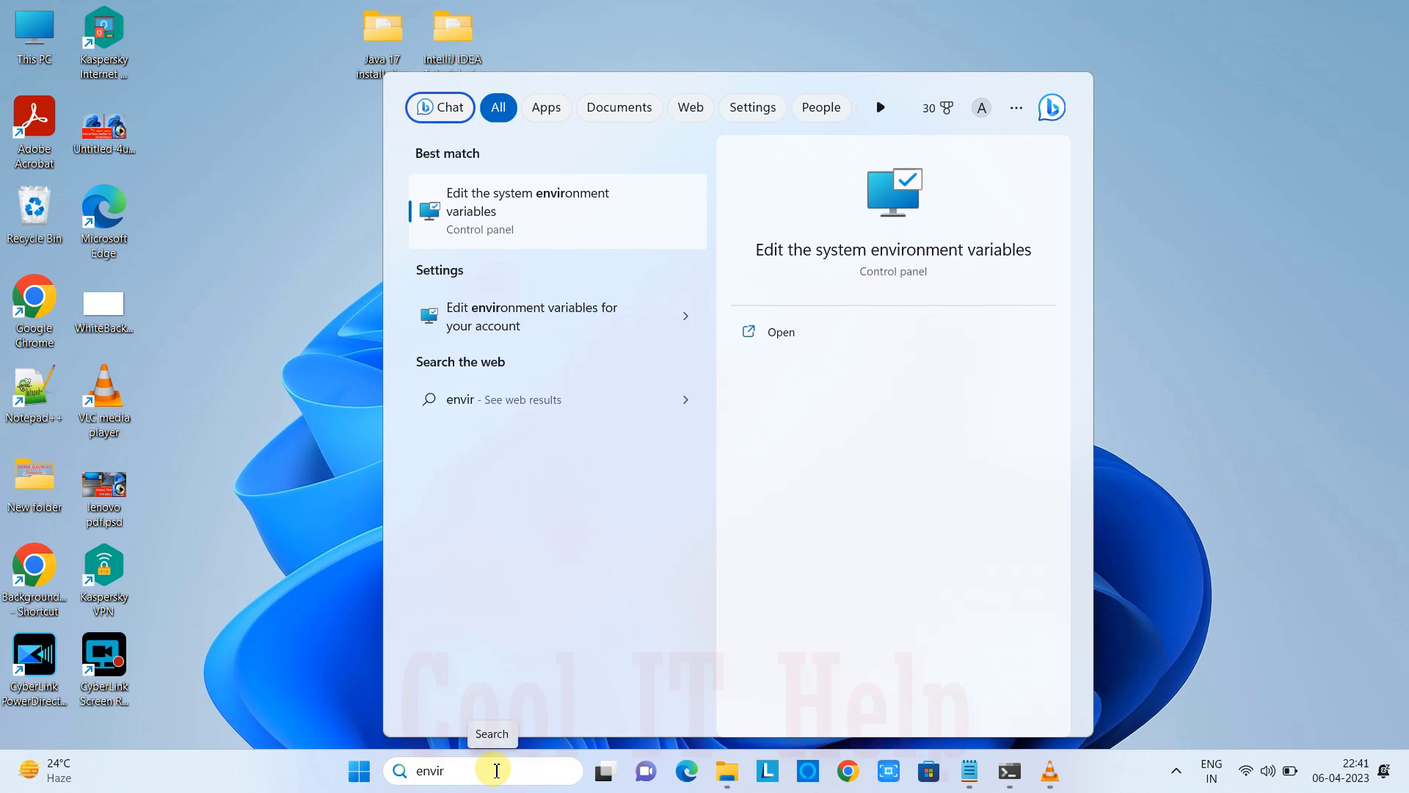
type("on")
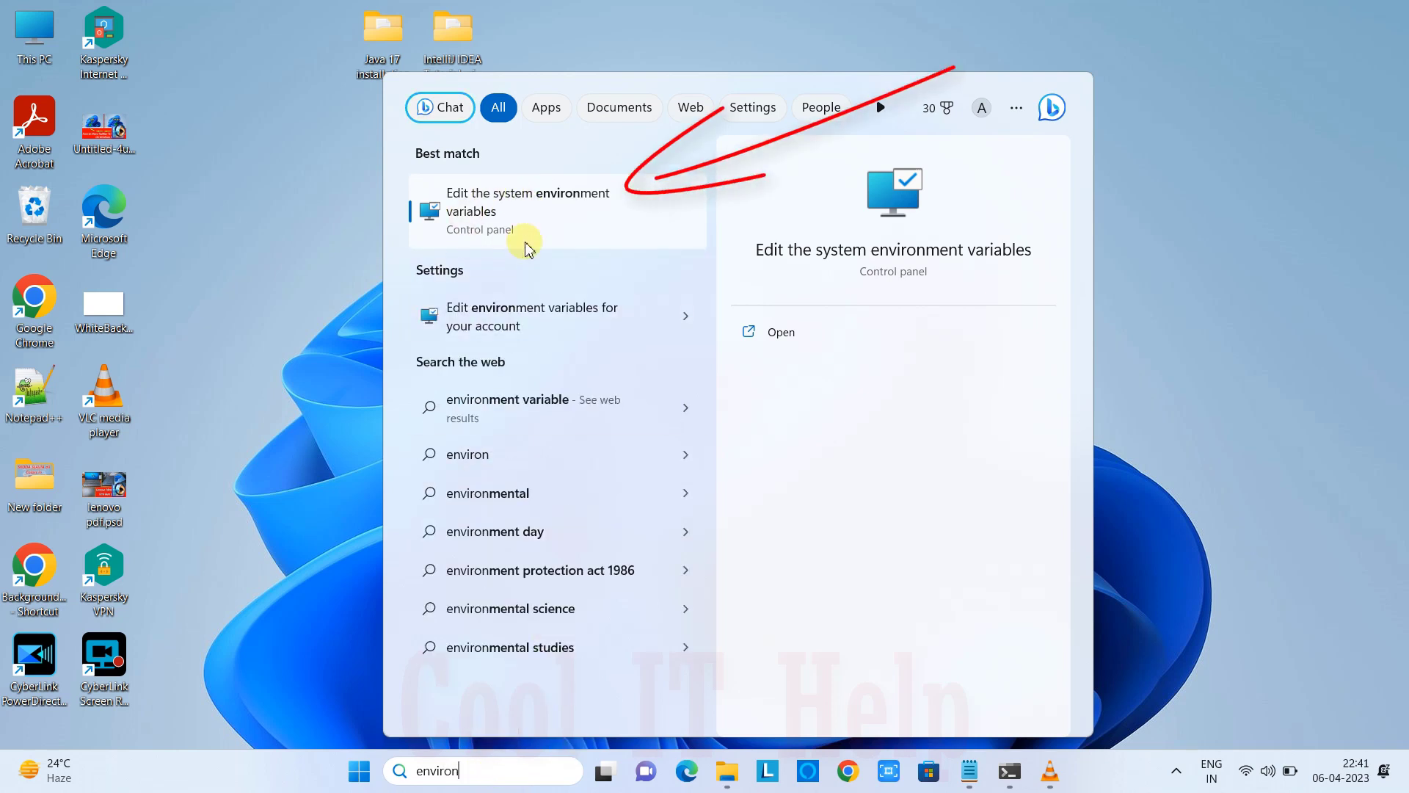
left_click(542, 217)
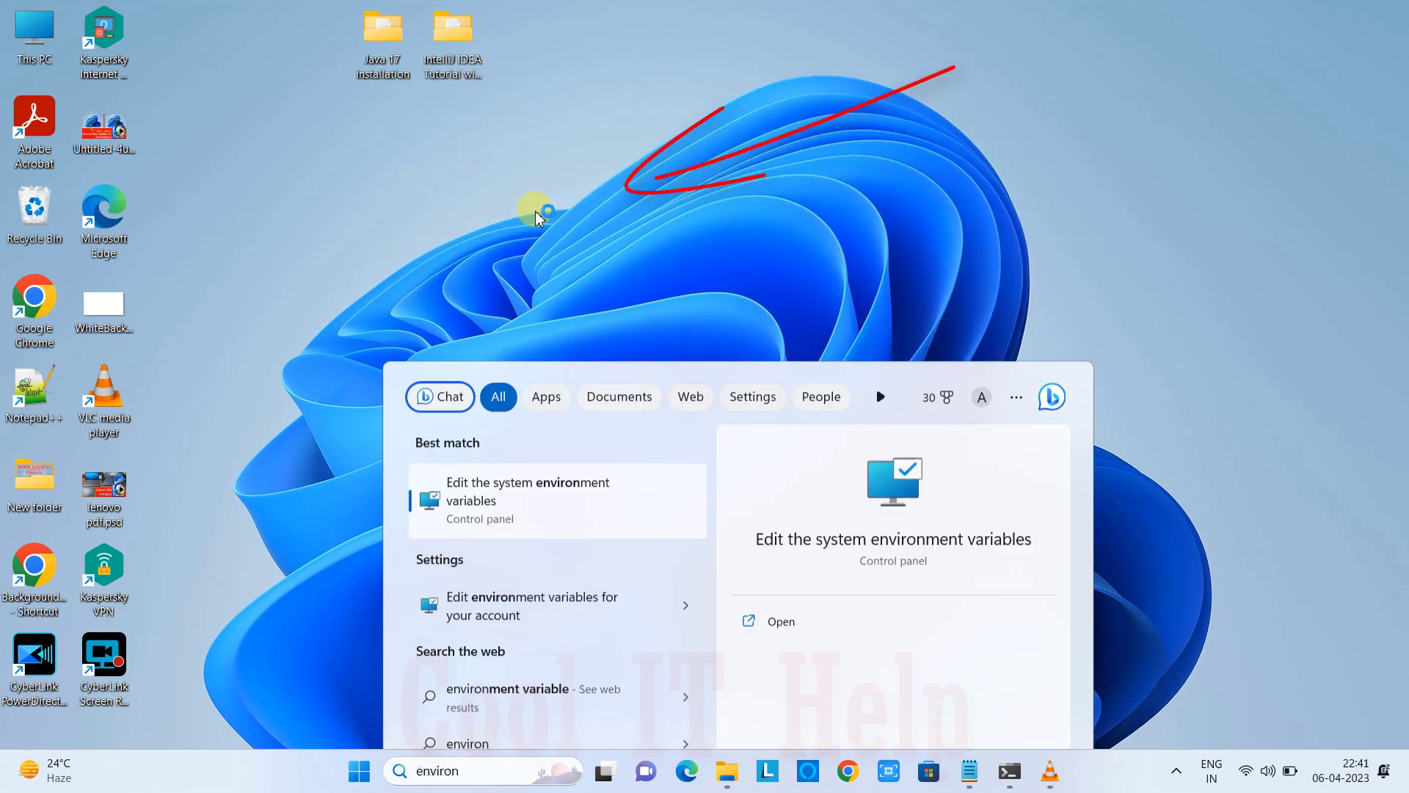
left_click_drag(498, 183, 724, 188)
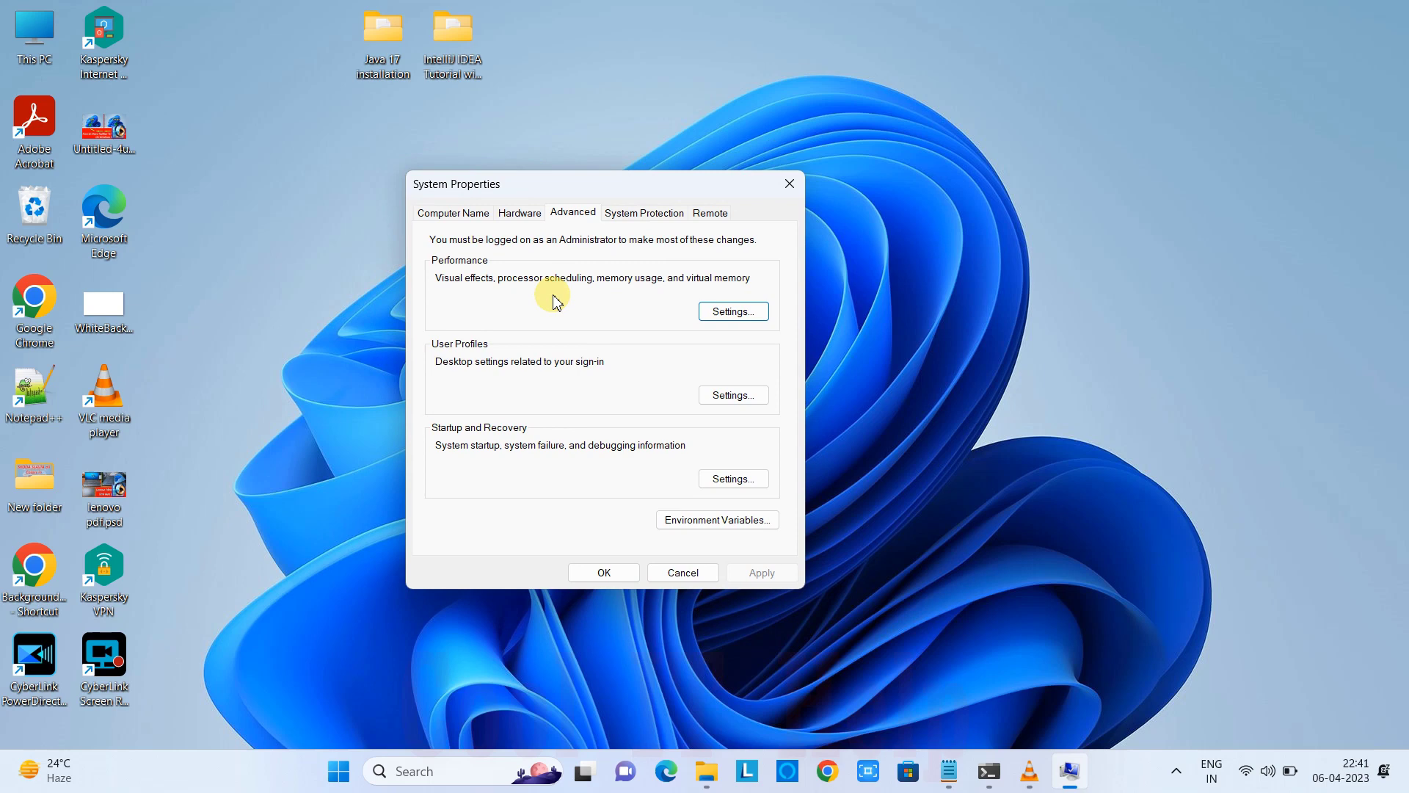
Open Environment Variables, review the user variables such as TMP, and select the system JAVA_HOME.
left_click(725, 526)
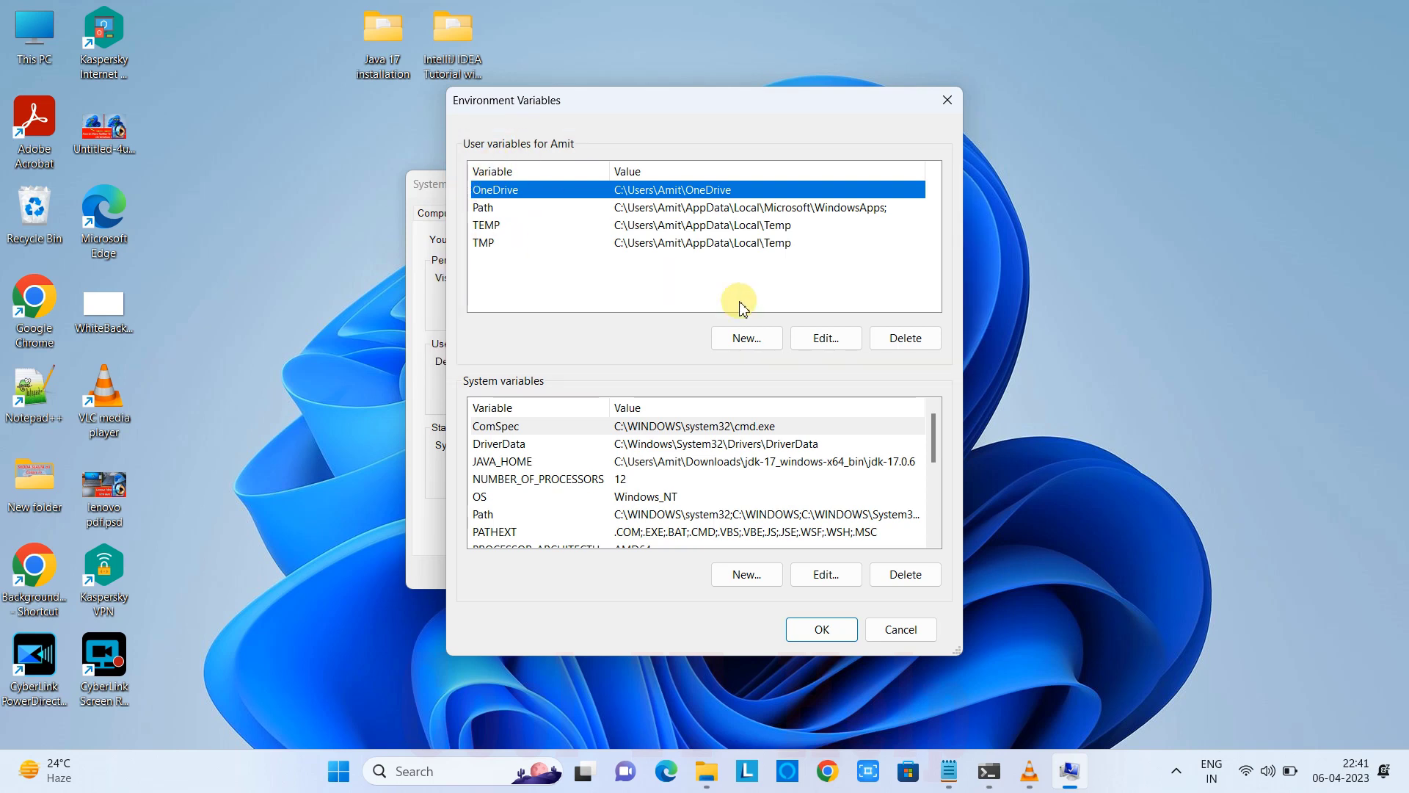
left_click(504, 242)
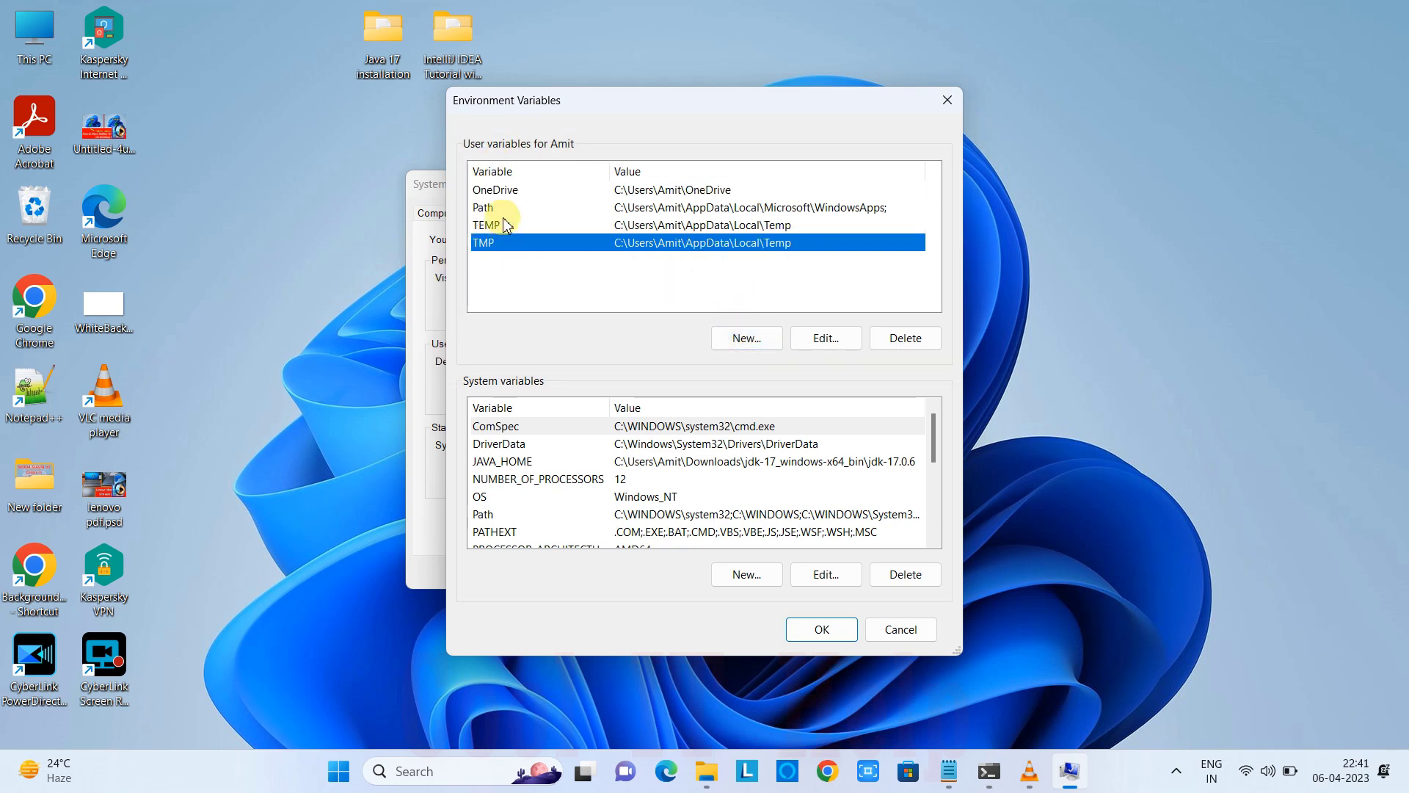
left_click(503, 224)
left_click(496, 207)
left_click(497, 189)
left_click(492, 224)
left_click(510, 242)
left_click(581, 290)
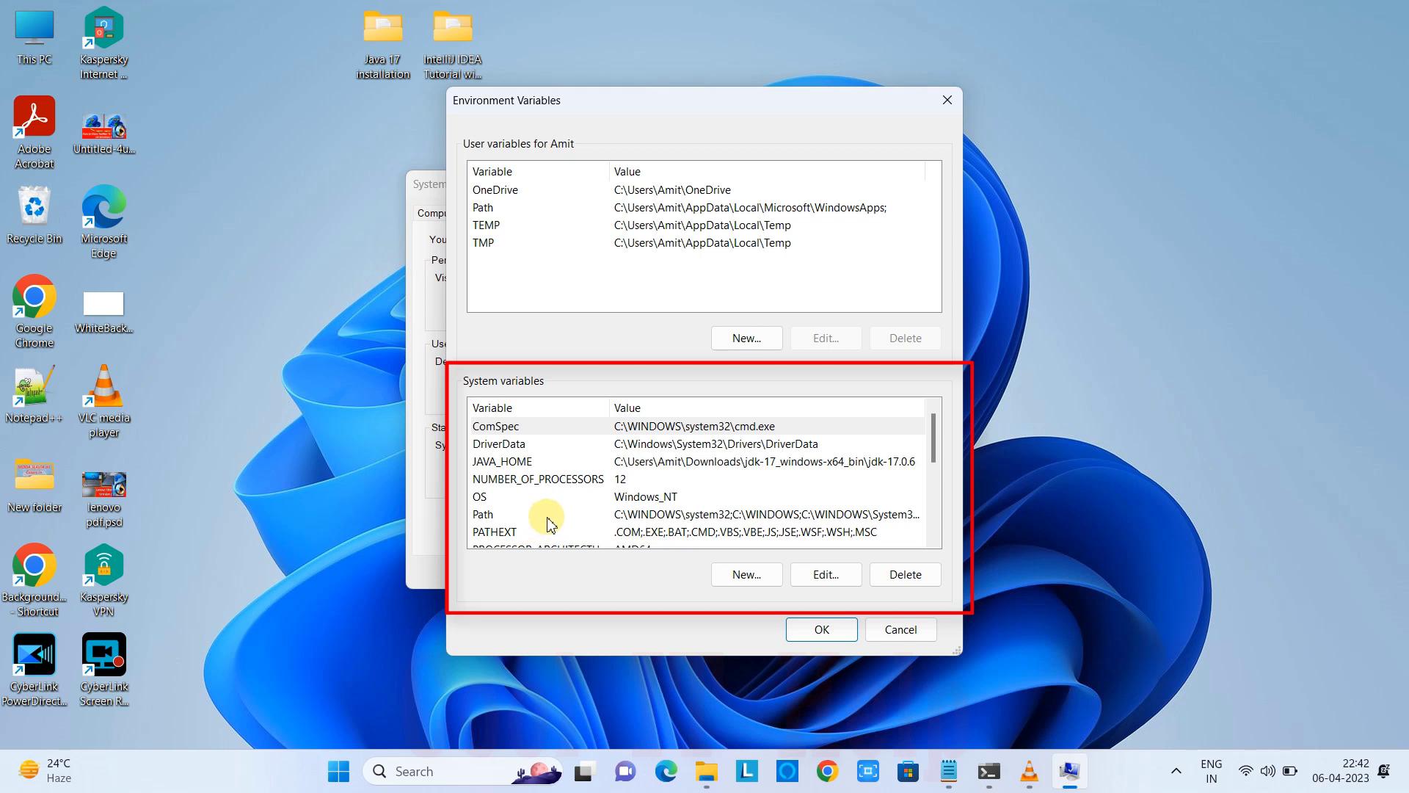
left_click(723, 462)
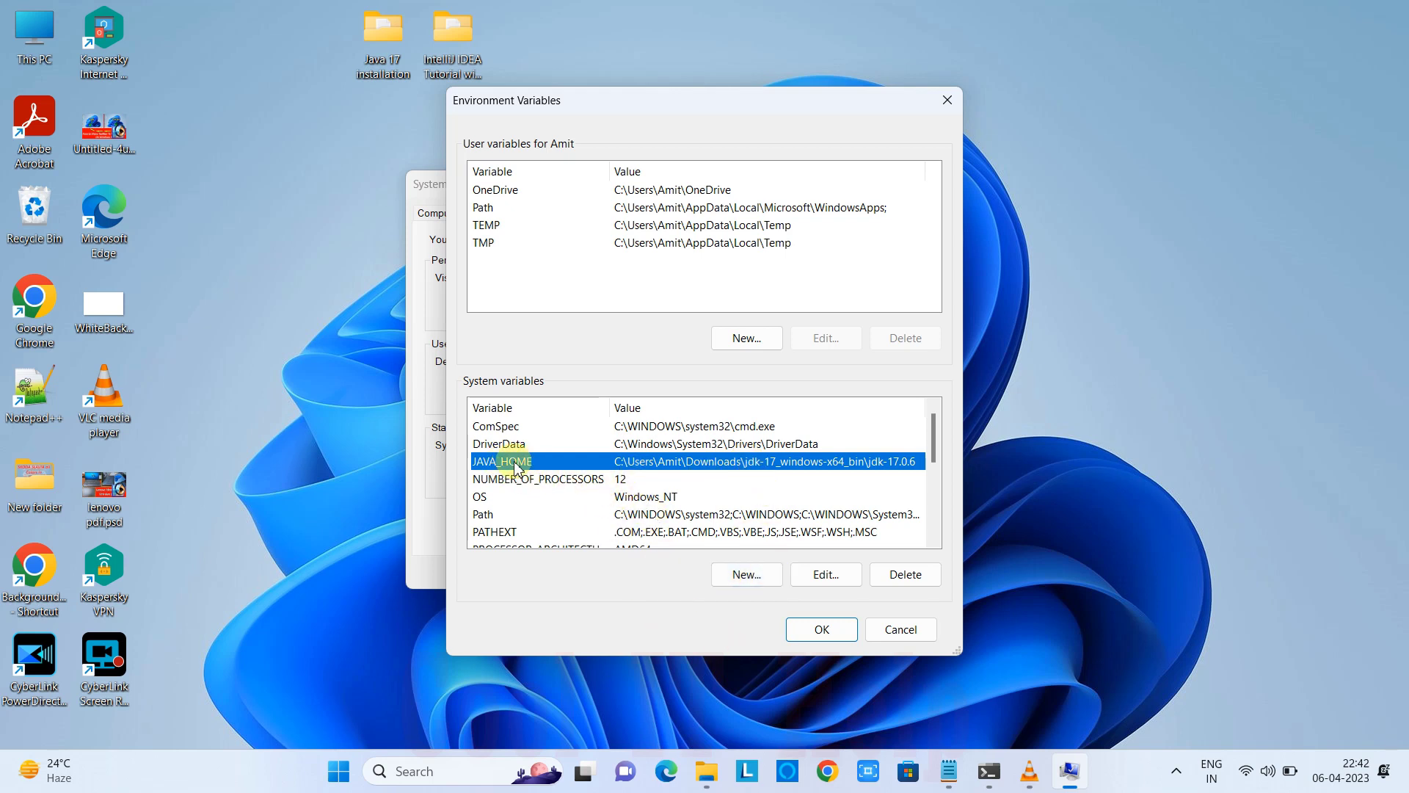
Start a new system variable named JAVA_HOME and move to its value field.
left_click(765, 582)
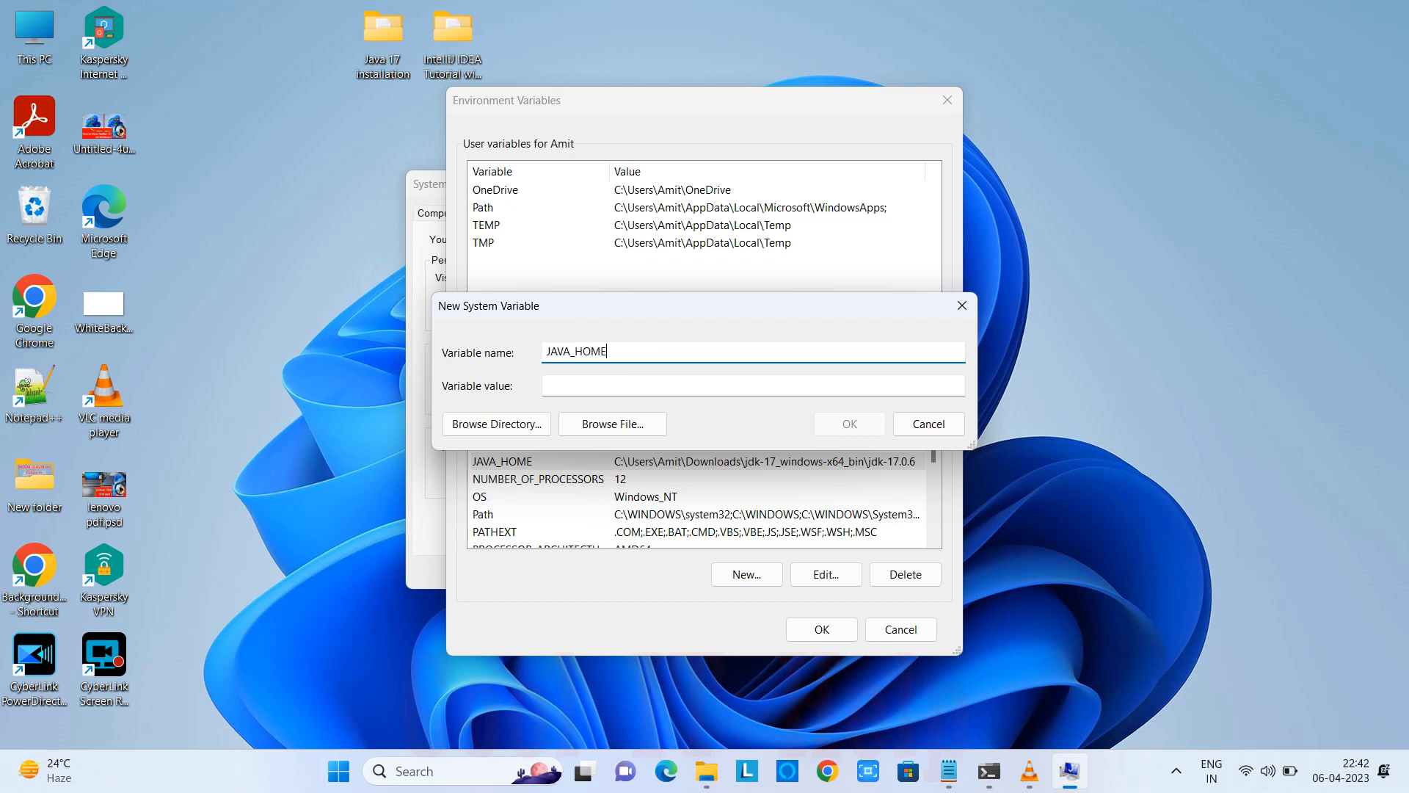
left_click(645, 392)
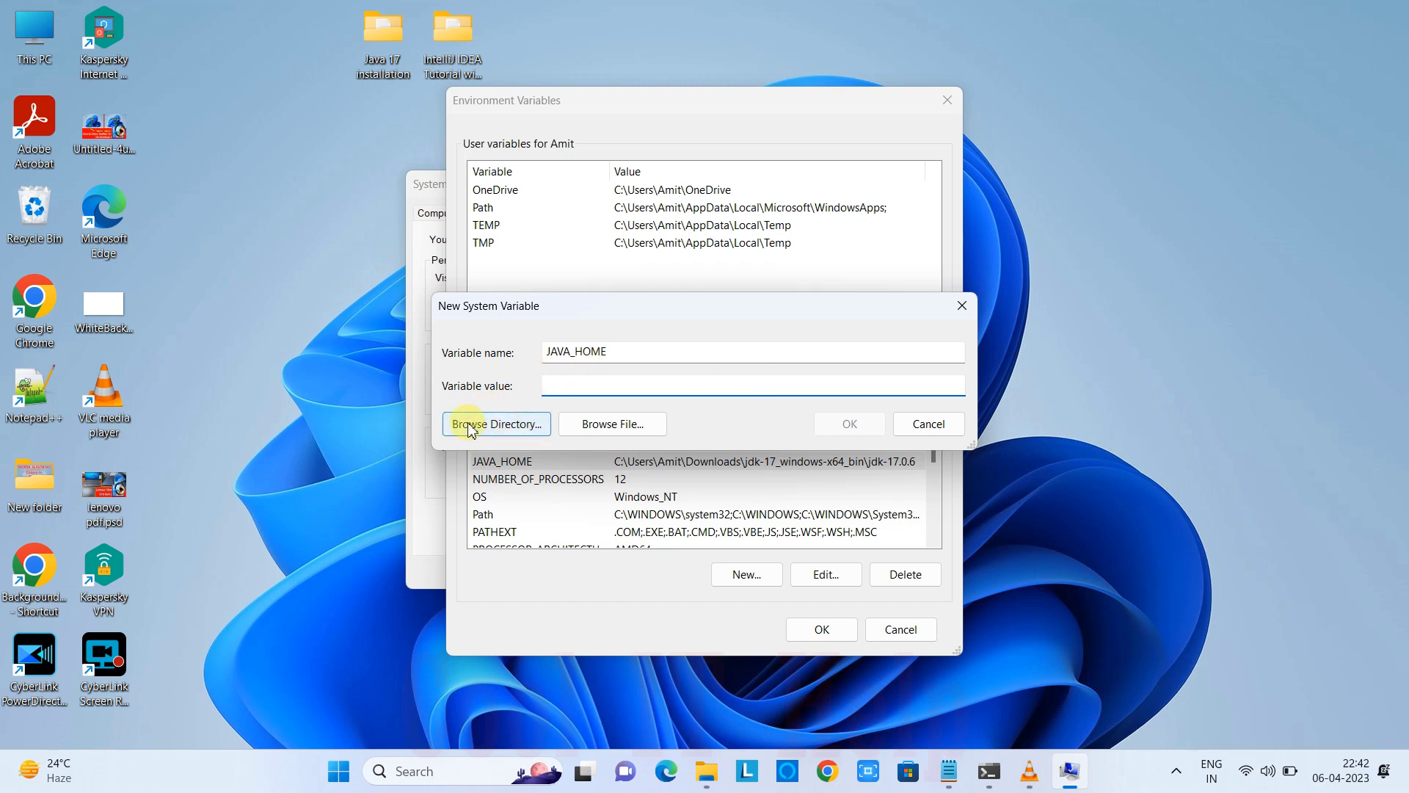
Browse to Downloads > jdk-17_windows-x64_bin > jdk-17.0.6 for the JAVA_HOME value.
left_click(533, 428)
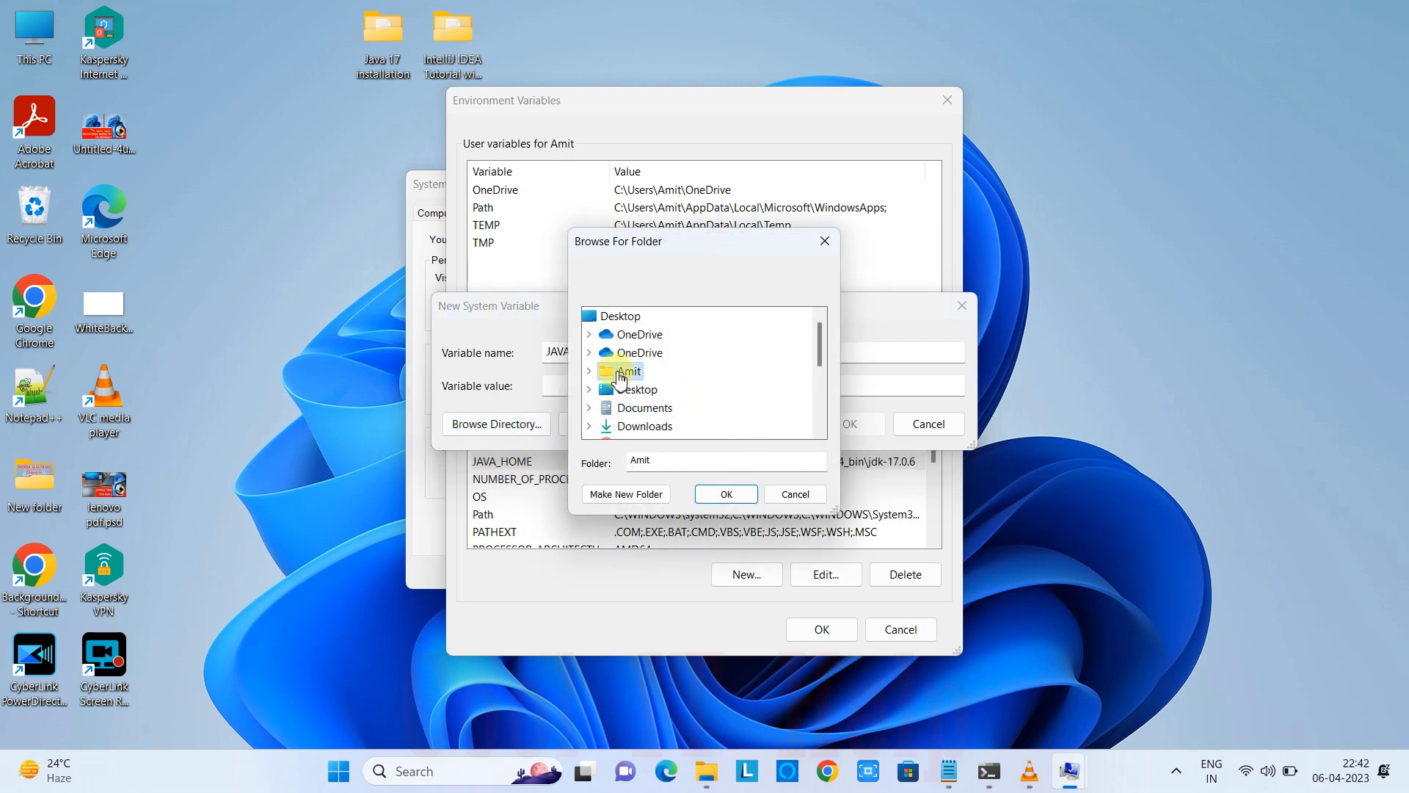
left_click(588, 426)
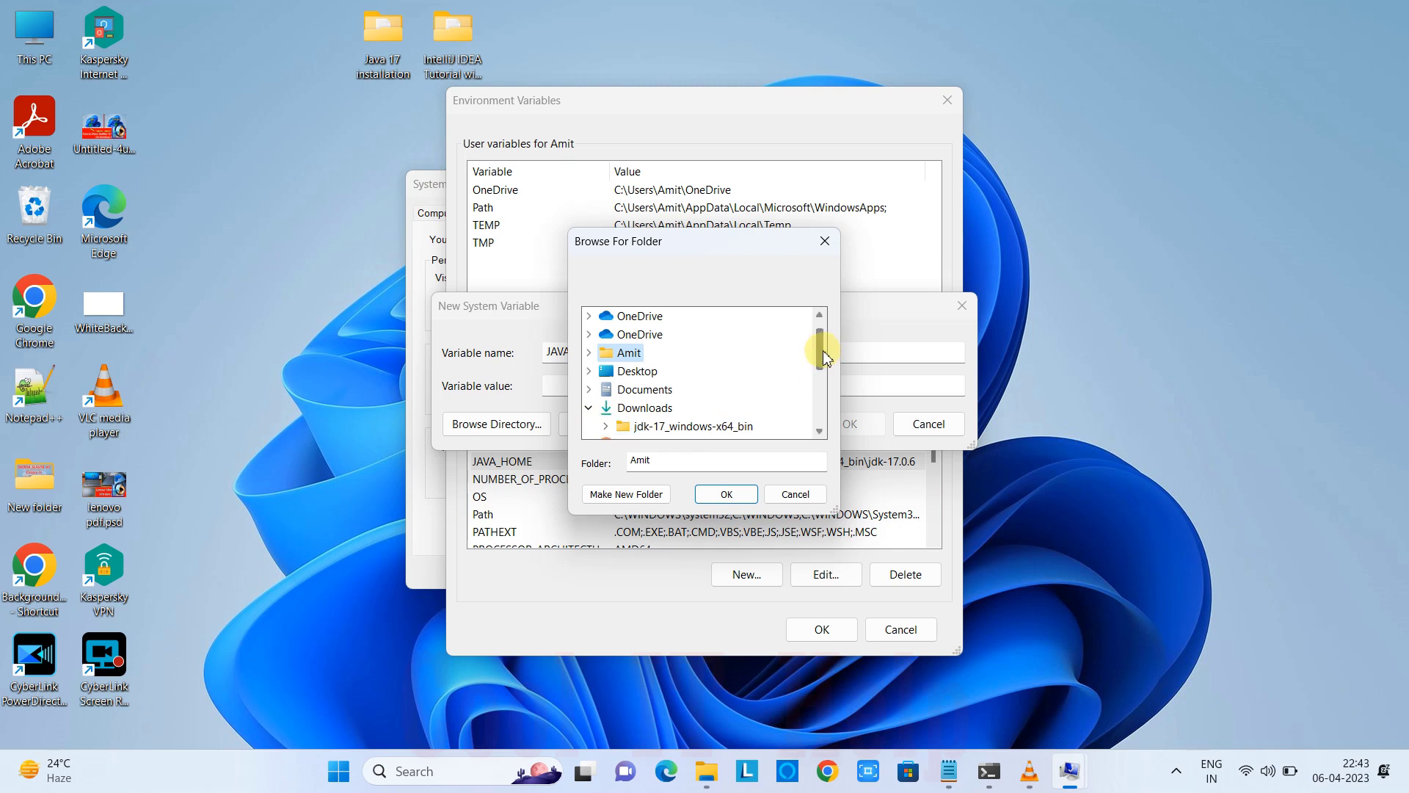
left_click_drag(822, 350, 822, 367)
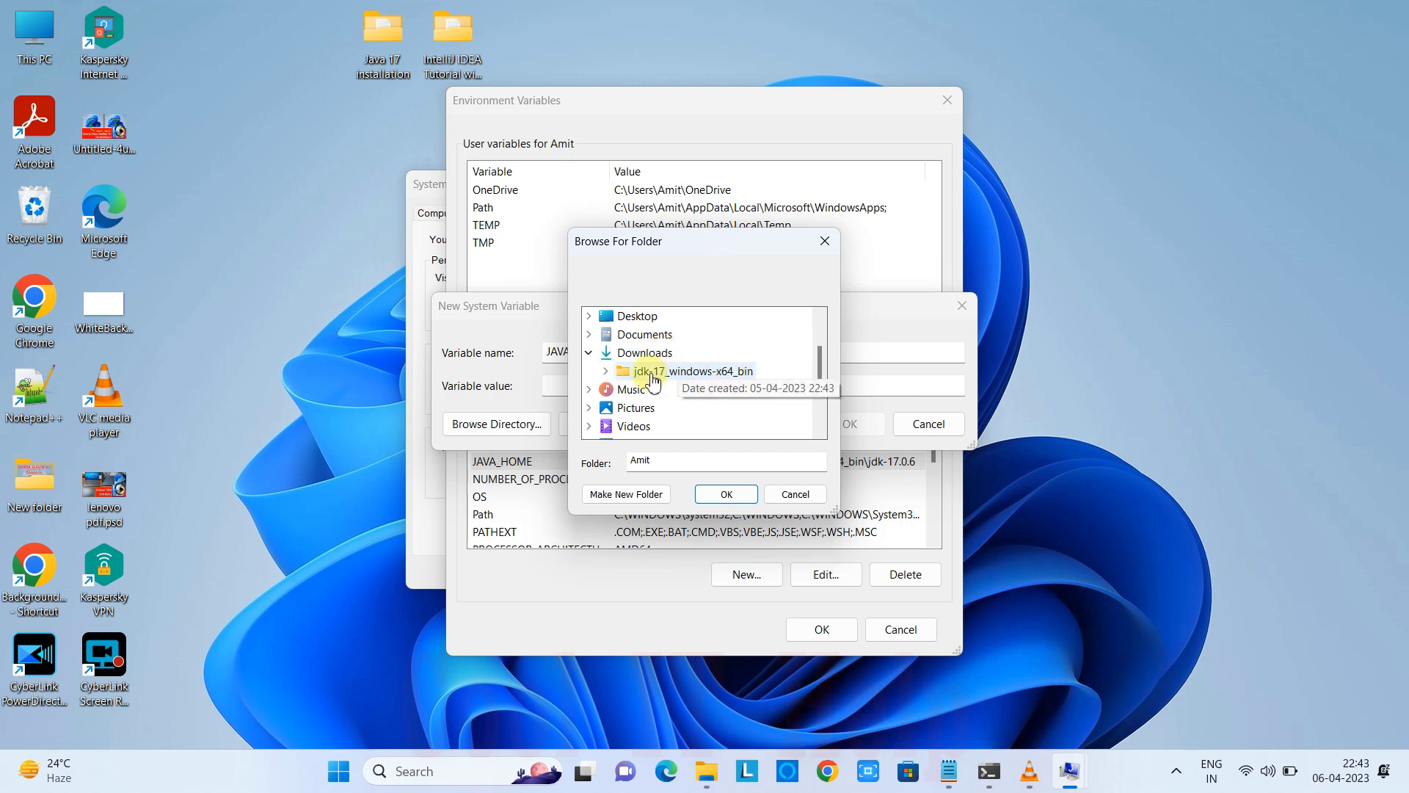
left_click(606, 371)
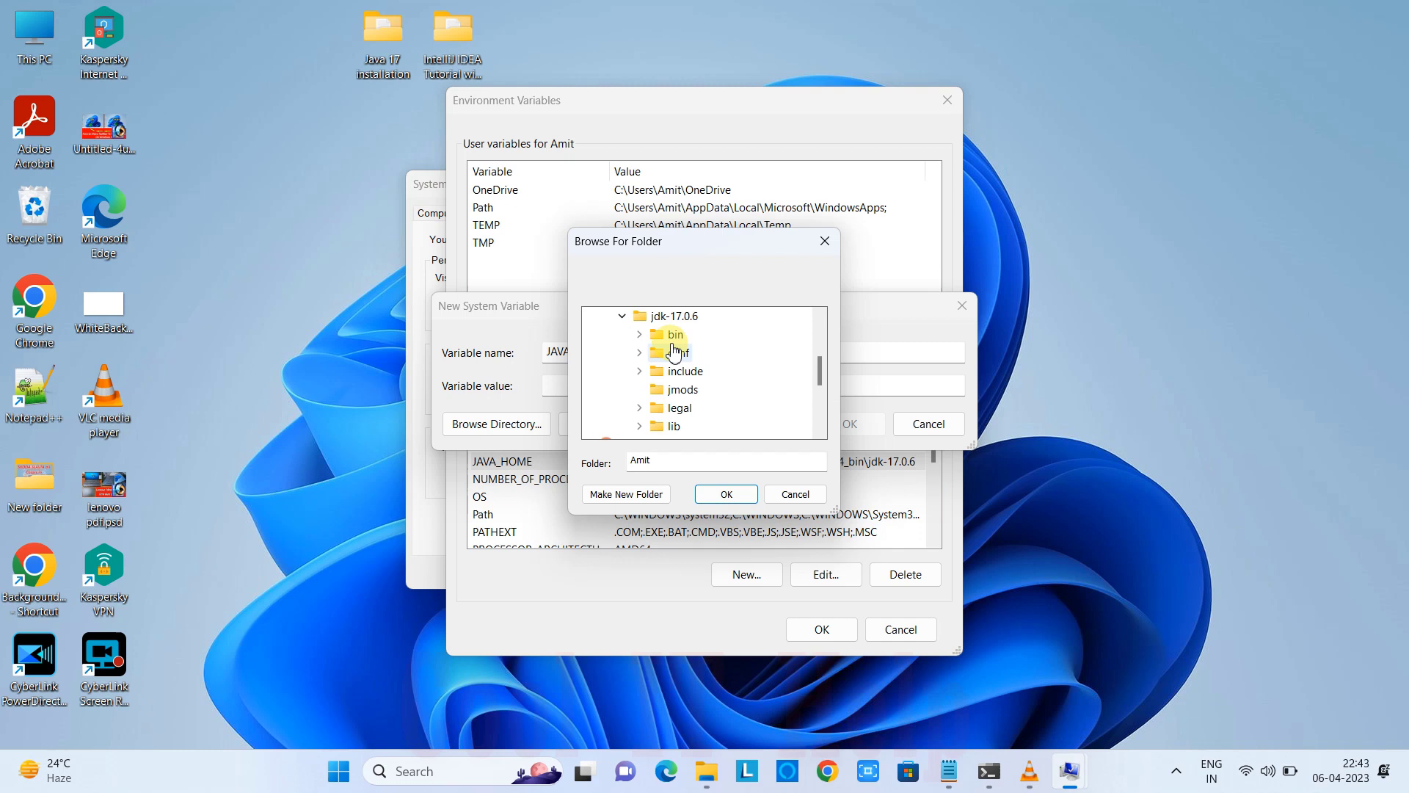
left_click_drag(819, 368, 818, 352)
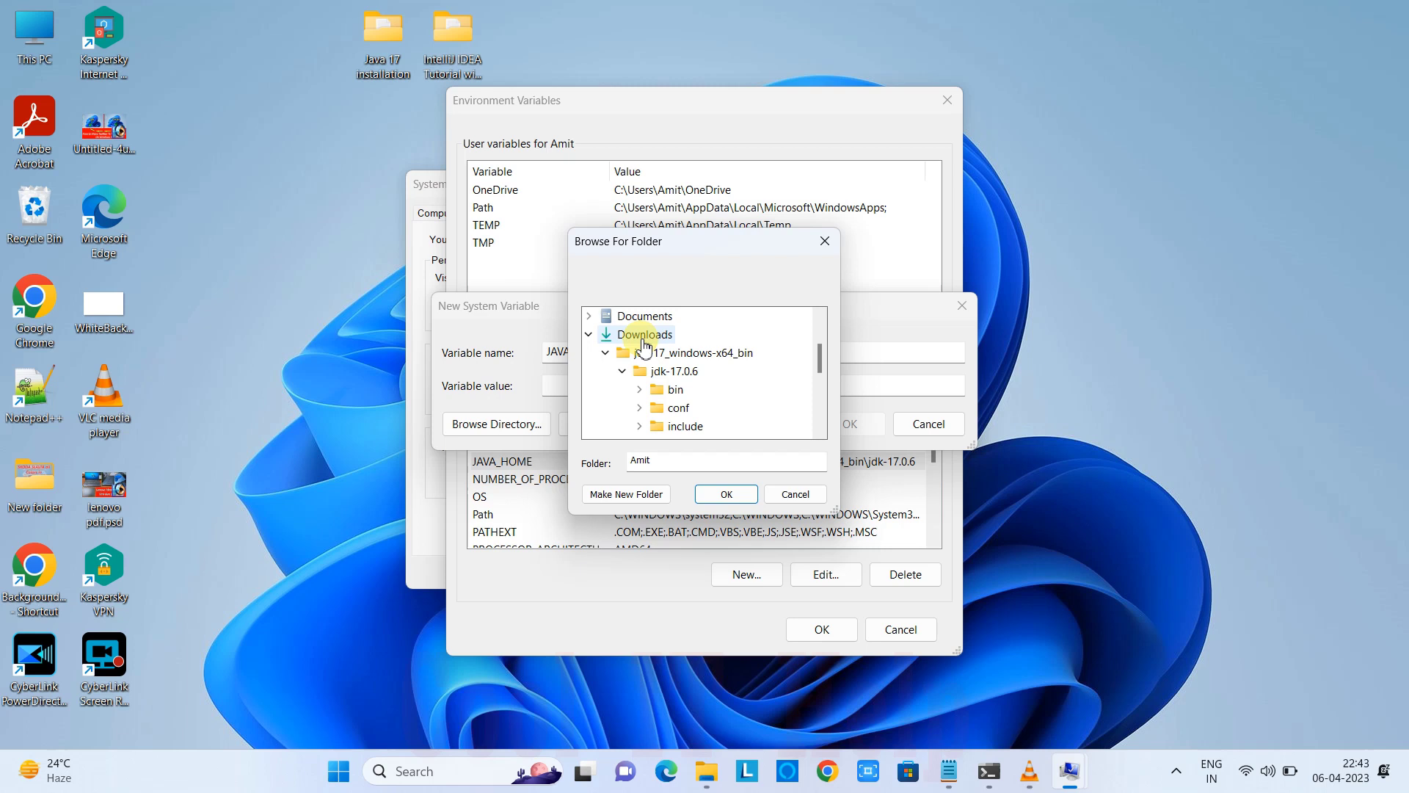
left_click(690, 372)
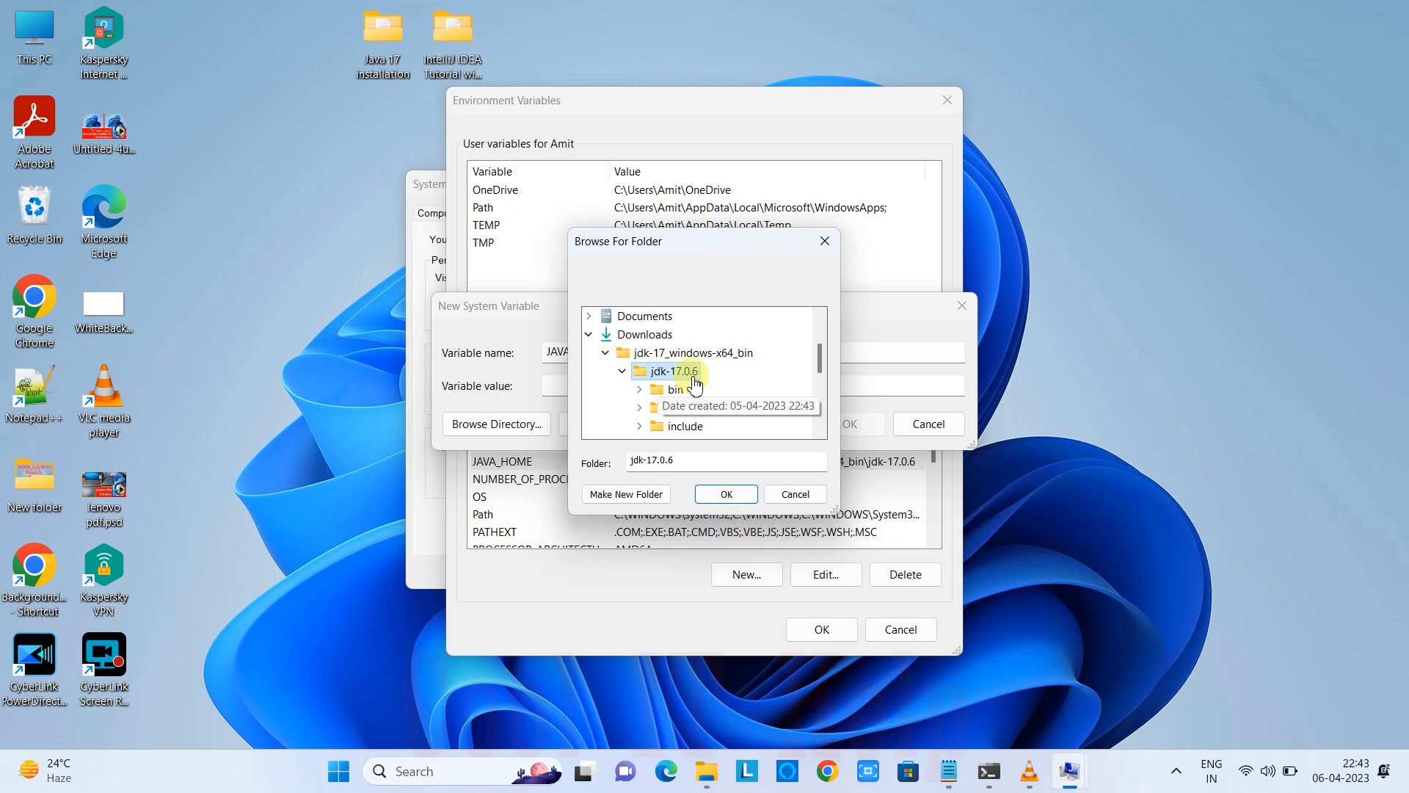
left_click(729, 497)
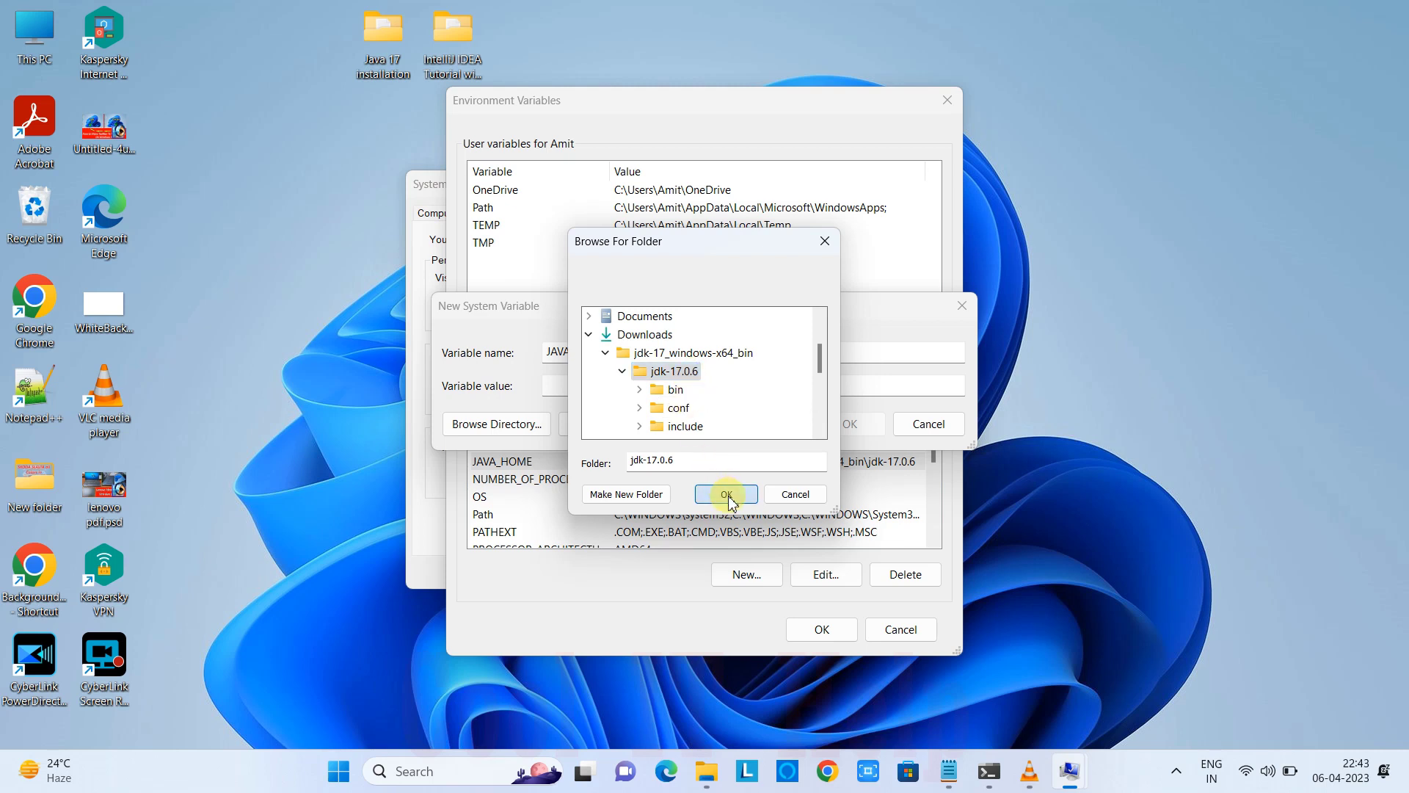
Check the jdk-17 path in the value field and save the JAVA_HOME variable.
left_click(861, 389)
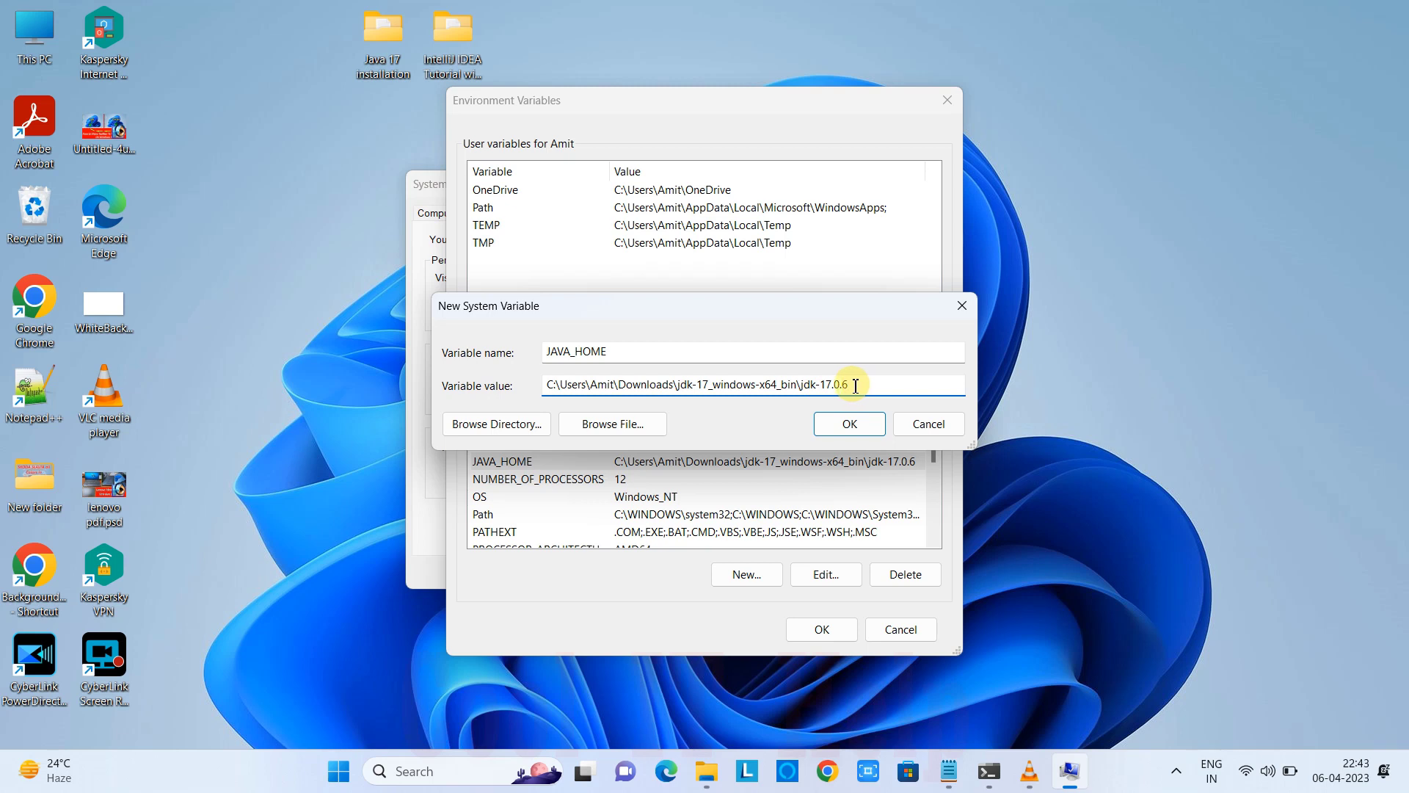
left_click_drag(855, 385, 675, 385)
left_click(822, 385)
left_click_drag(801, 385, 886, 394)
left_click(849, 423)
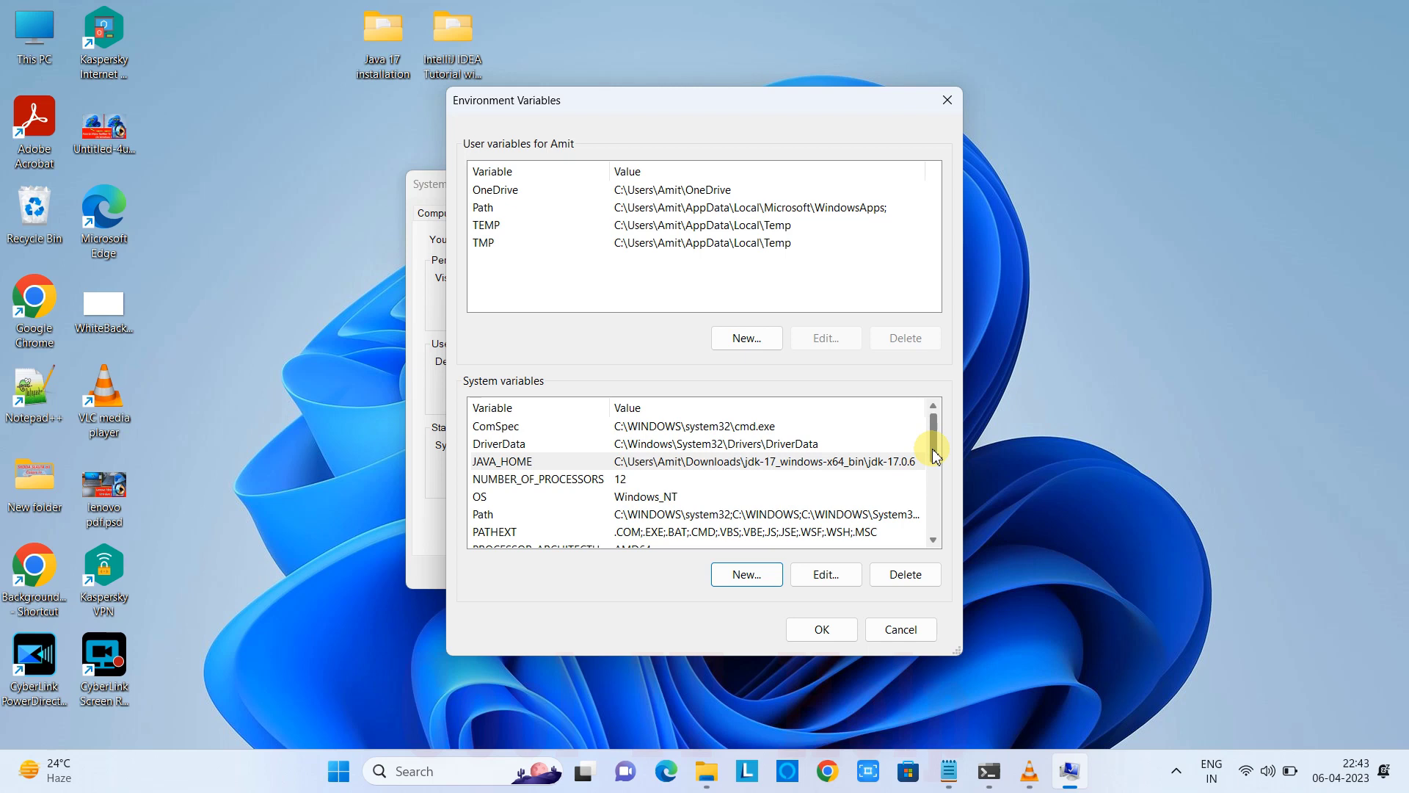
Scroll the system variables, select Path, and open it for editing.
mouse_move(932, 448)
left_mouse_down()
mouse_move(937, 466)
mouse_move(933, 435)
left_mouse_up()
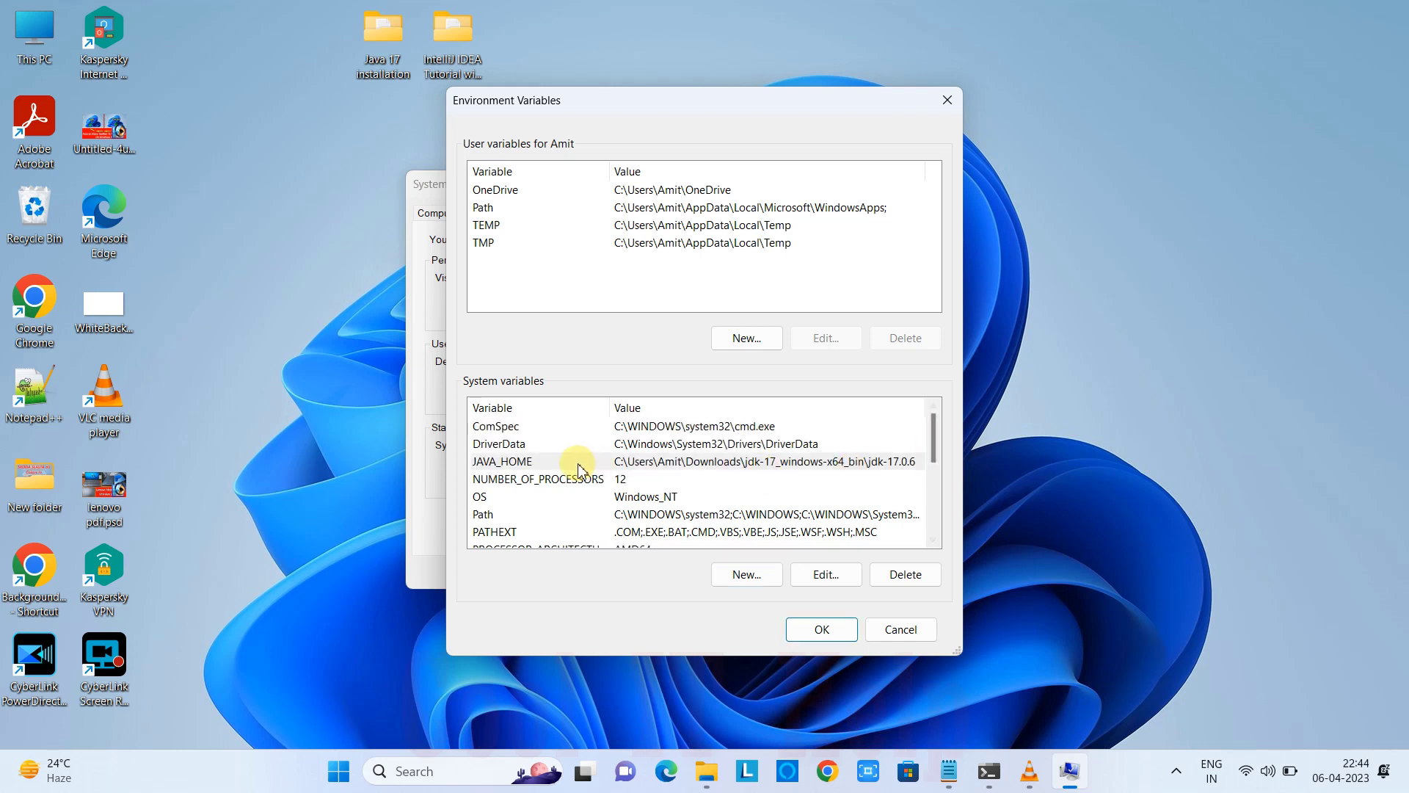
left_click(815, 462)
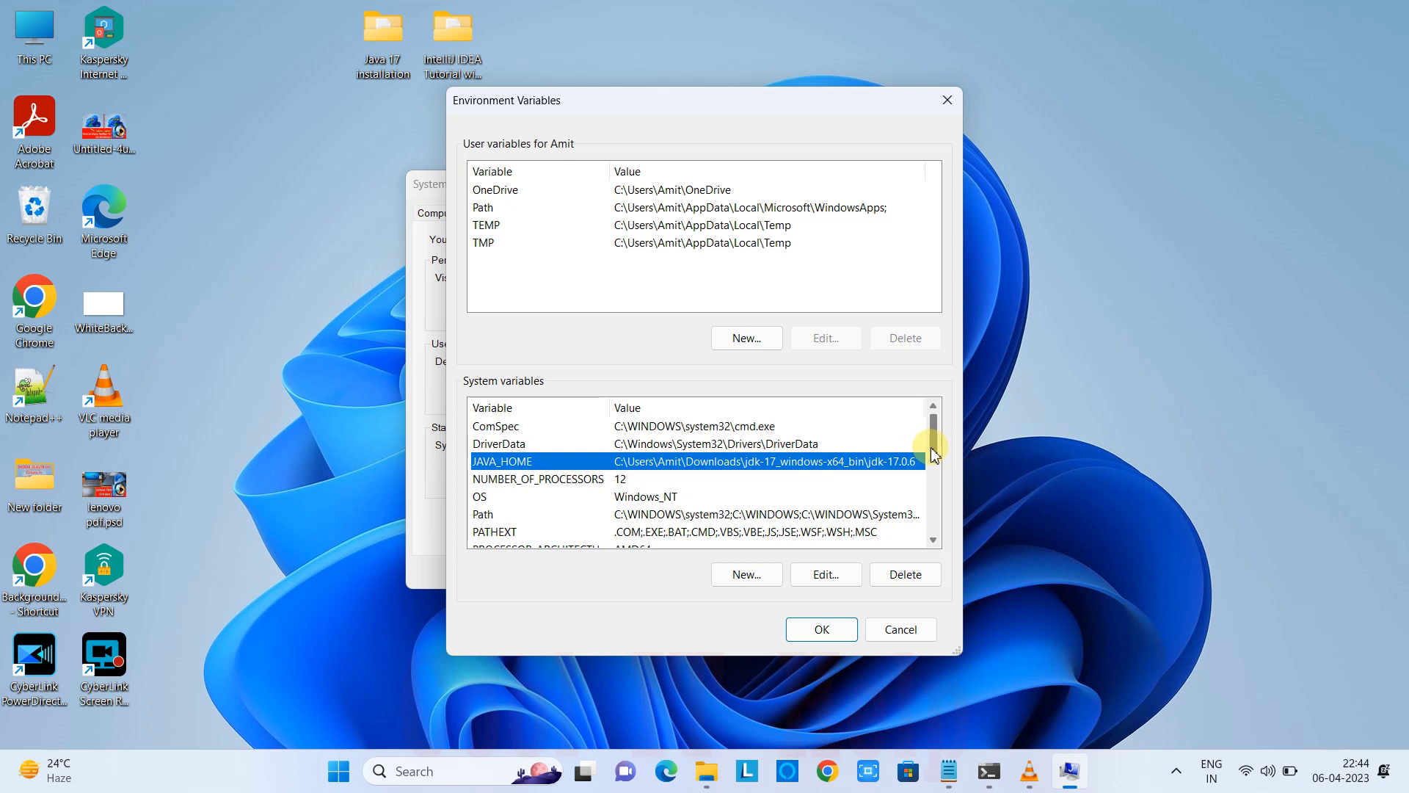
left_click_drag(933, 452, 939, 466)
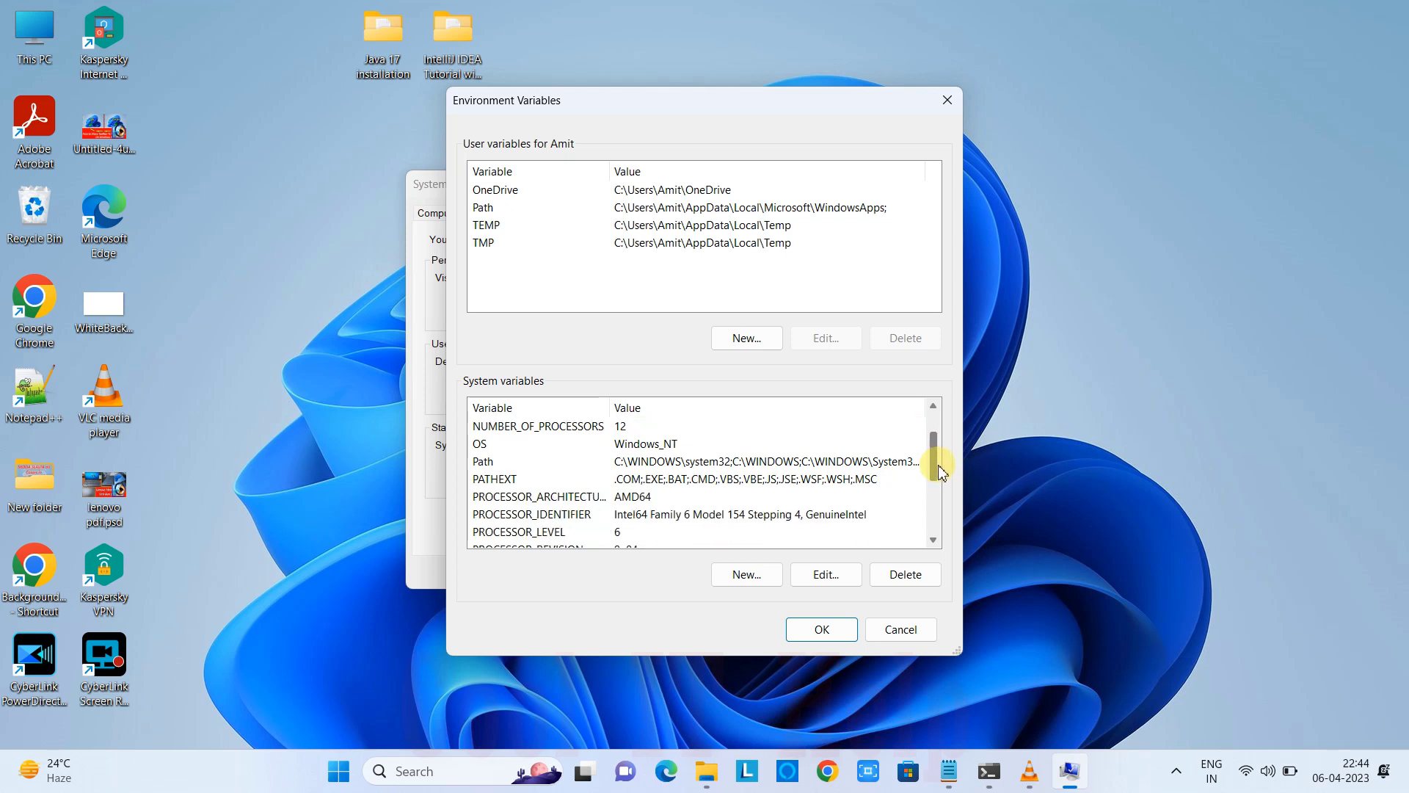
left_click(541, 462)
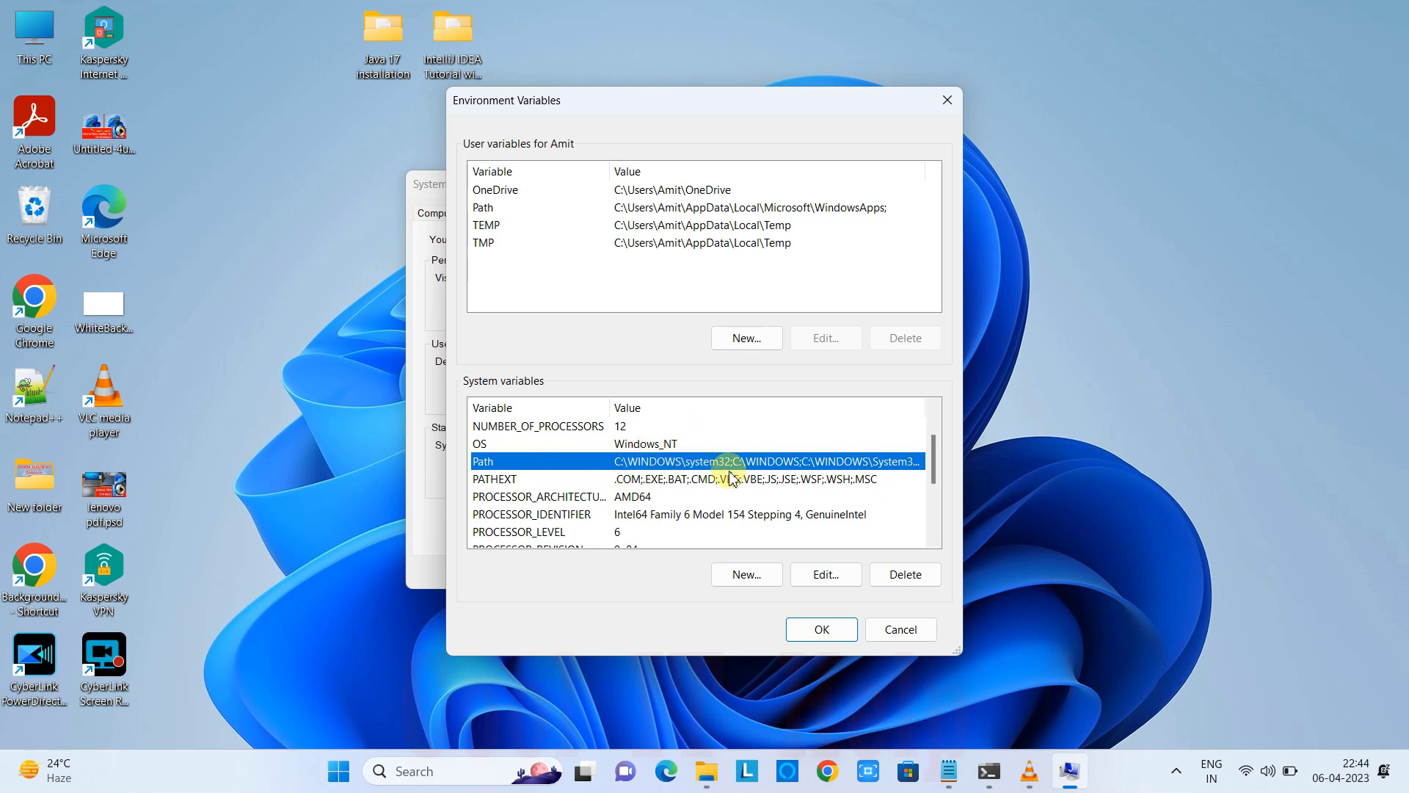
left_click(825, 574)
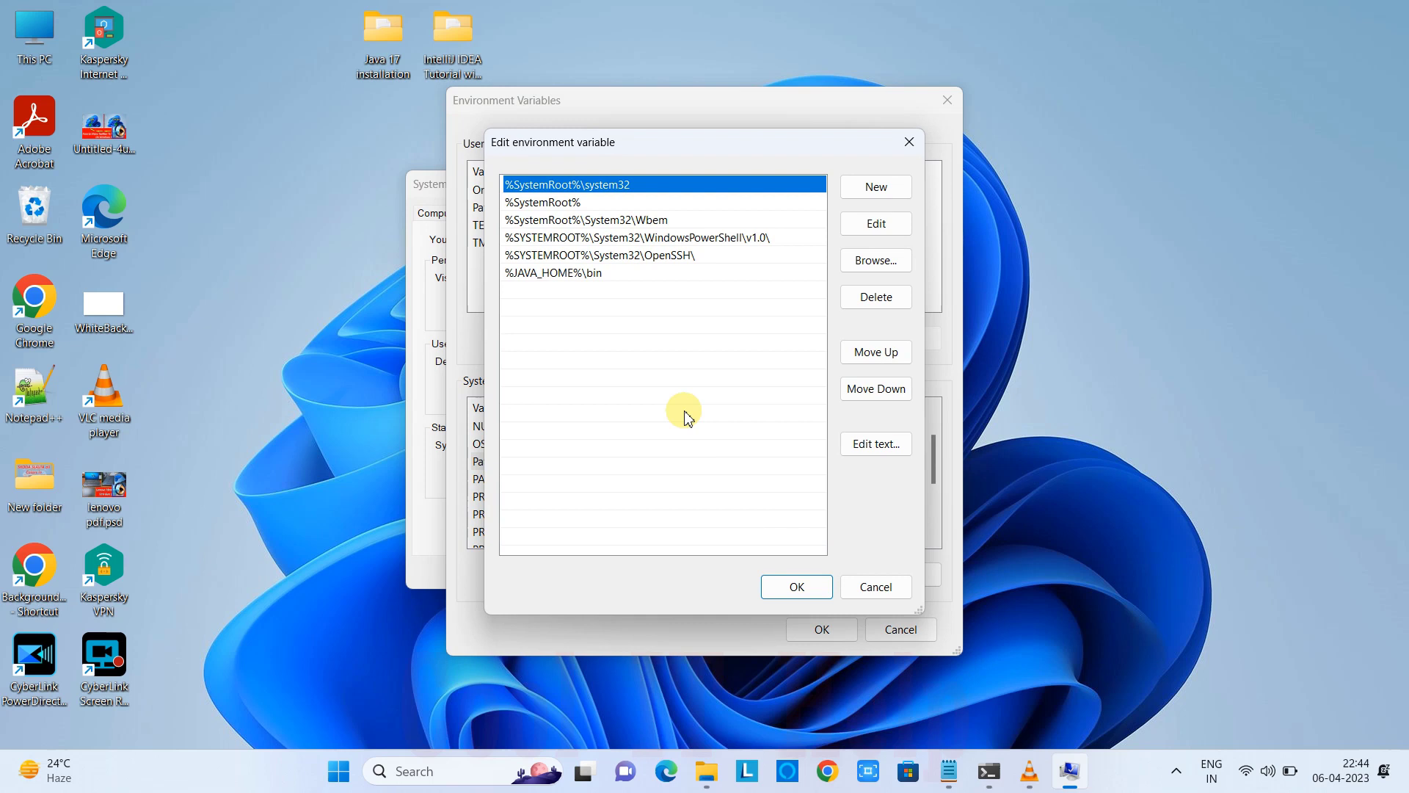
Review the existing Path entries, including %JAVA_HOME%\bin.
left_click(595, 219)
left_click(591, 237)
left_click(594, 255)
left_click(600, 293)
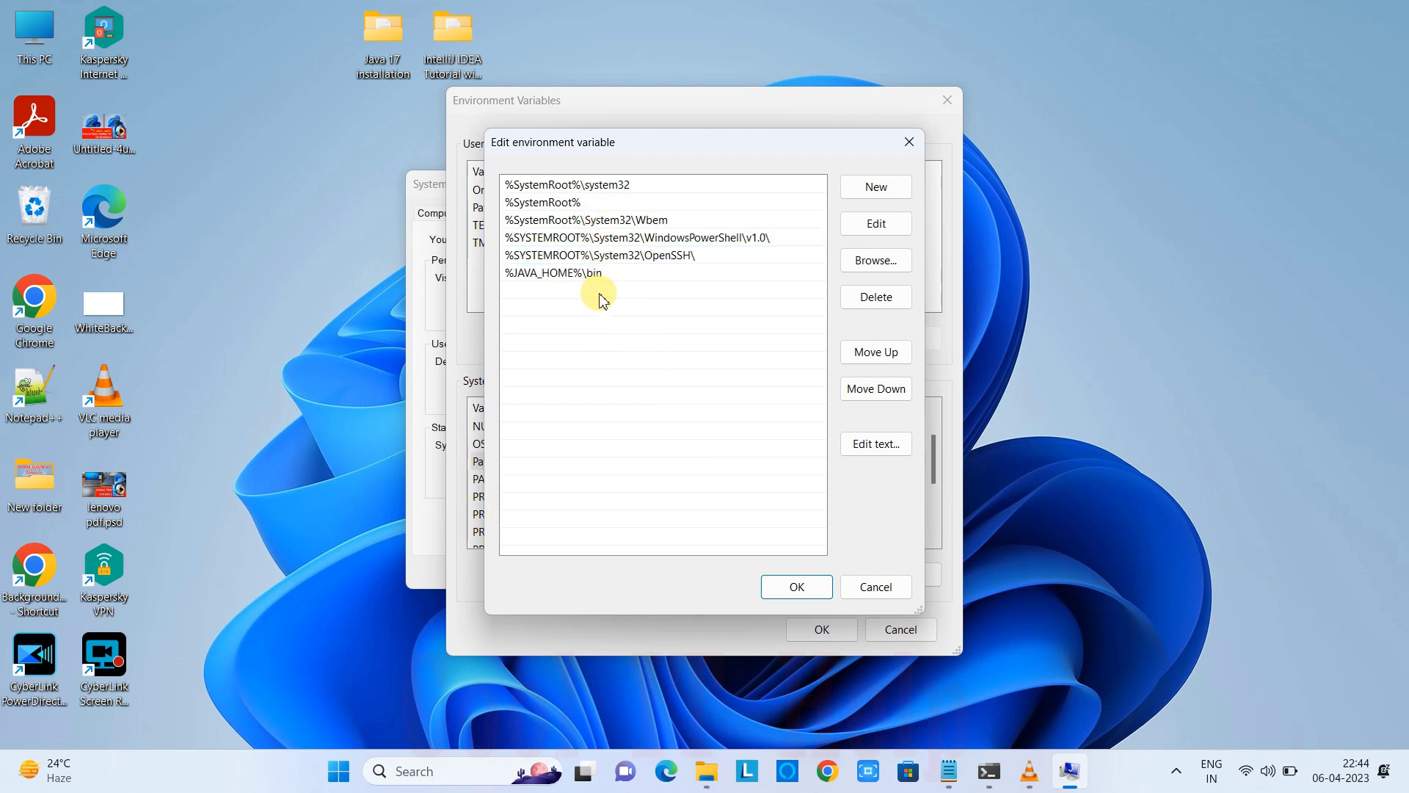
left_click(615, 277)
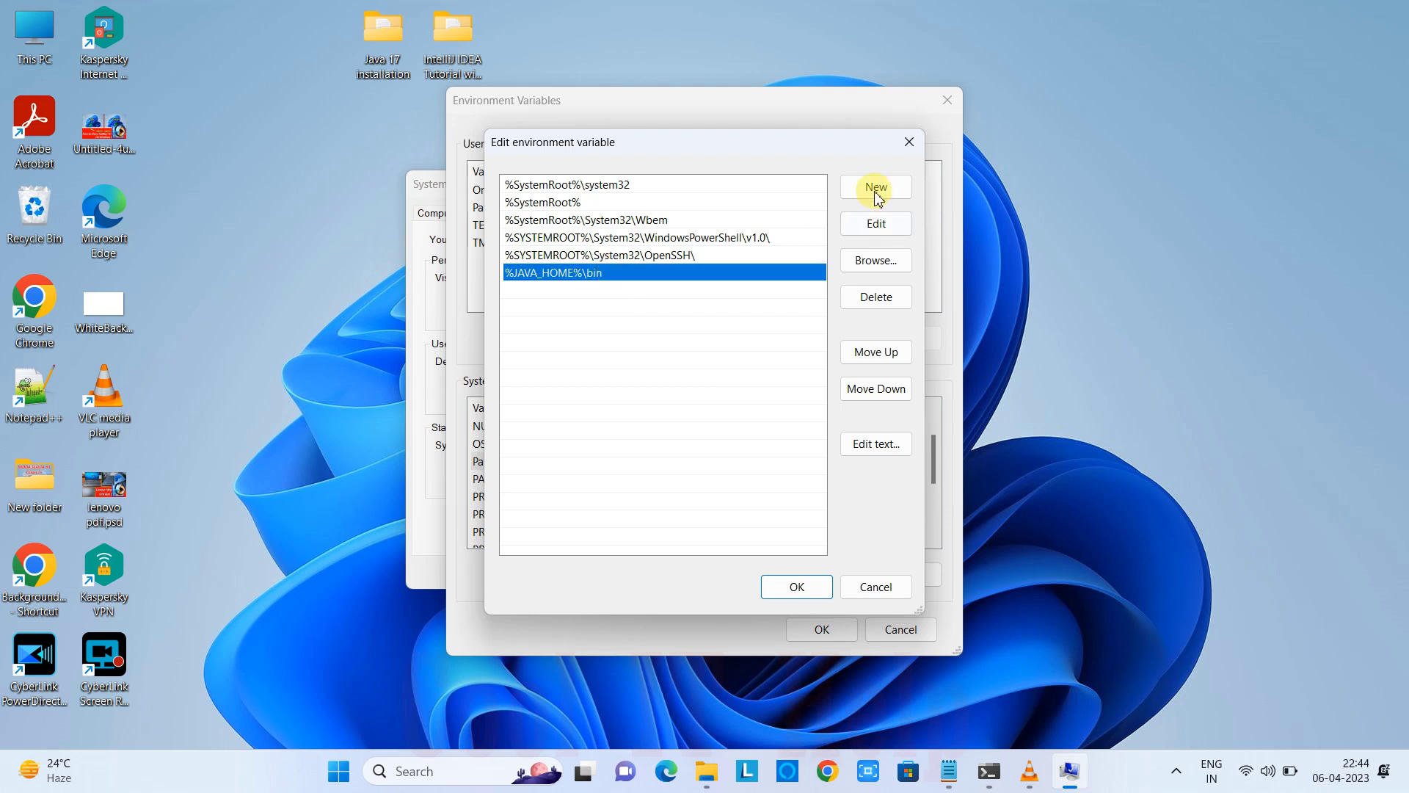
Add a new %JAVA_HOME%\bin entry to the Path list.
left_click(880, 191)
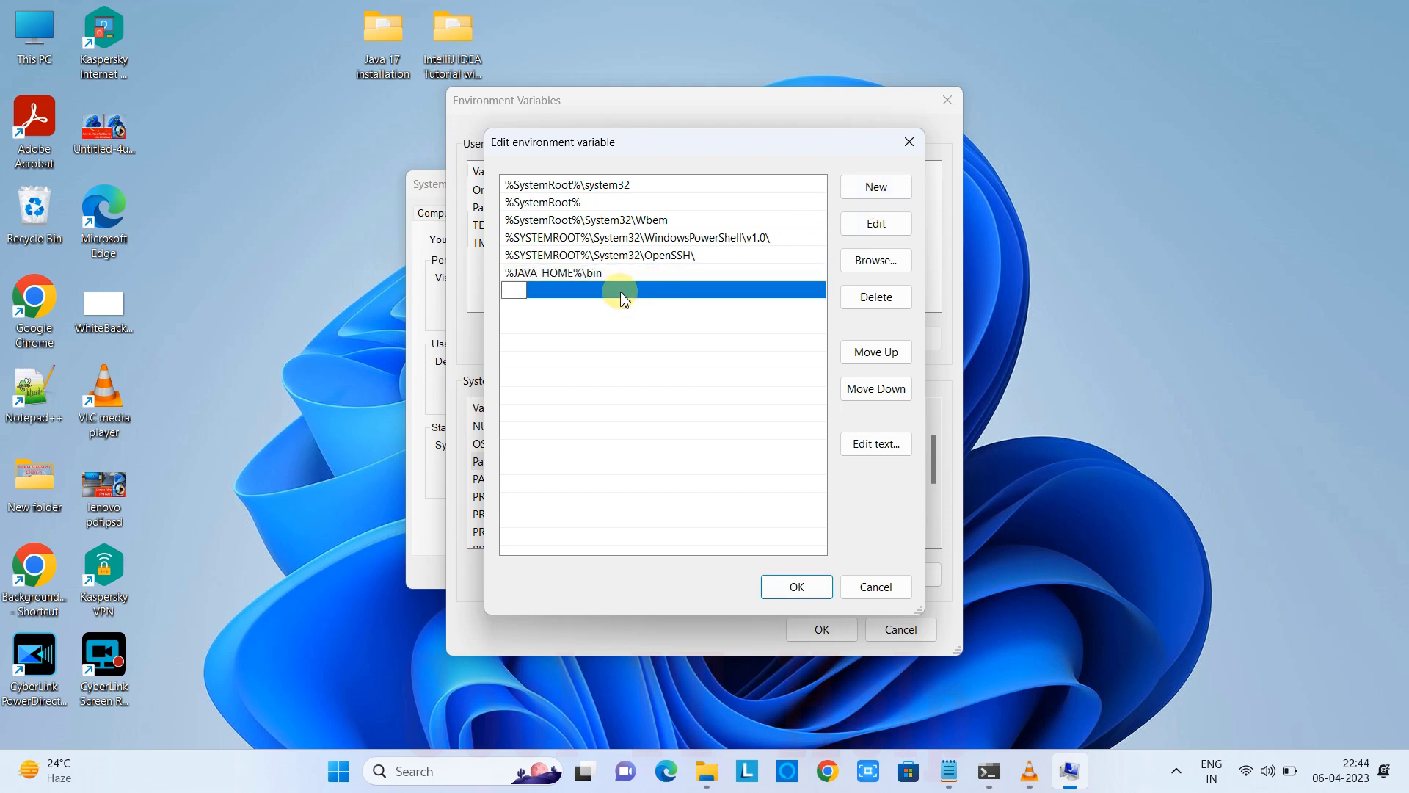
type("%JAVA_HOME")
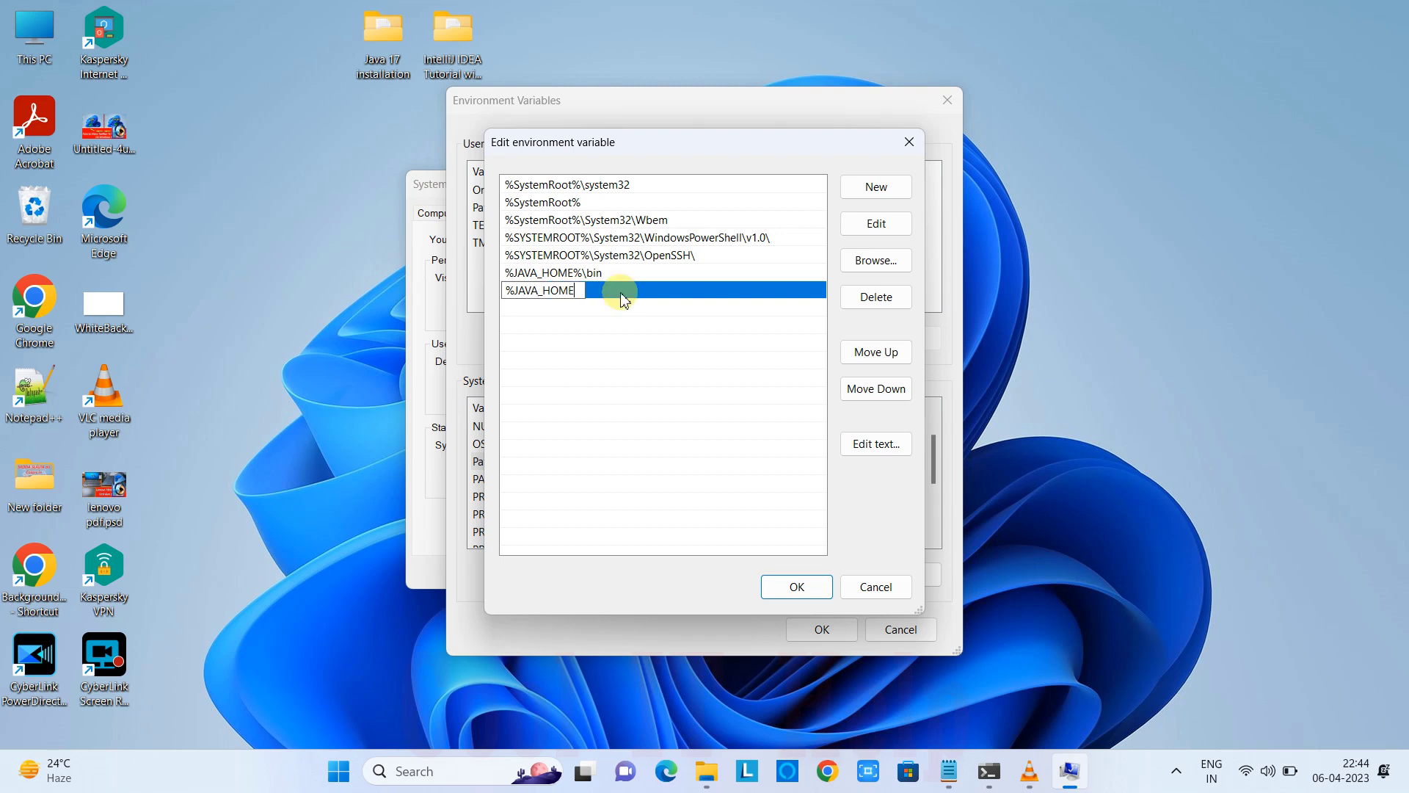
type("%\\bin")
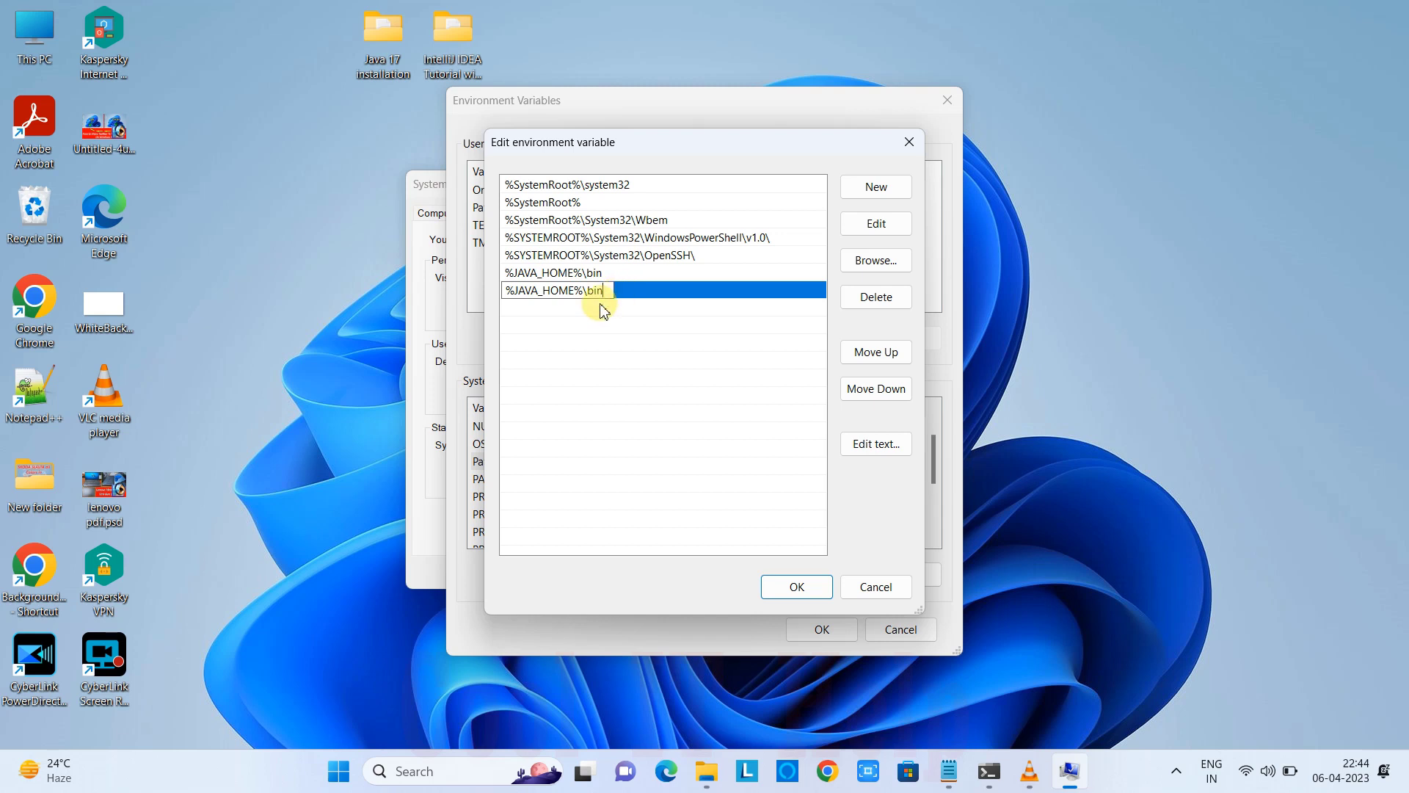
left_click_drag(615, 292, 504, 289)
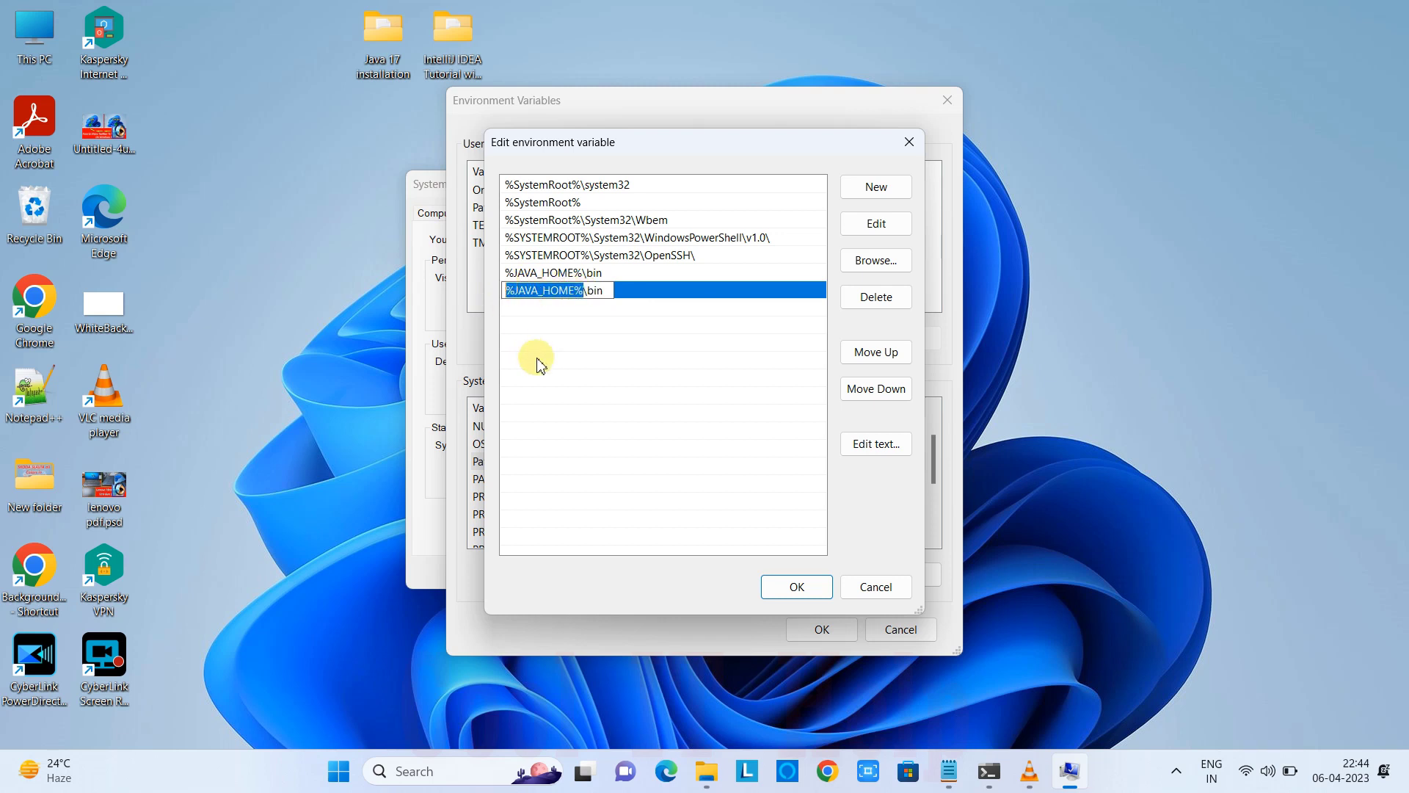
left_click(591, 291)
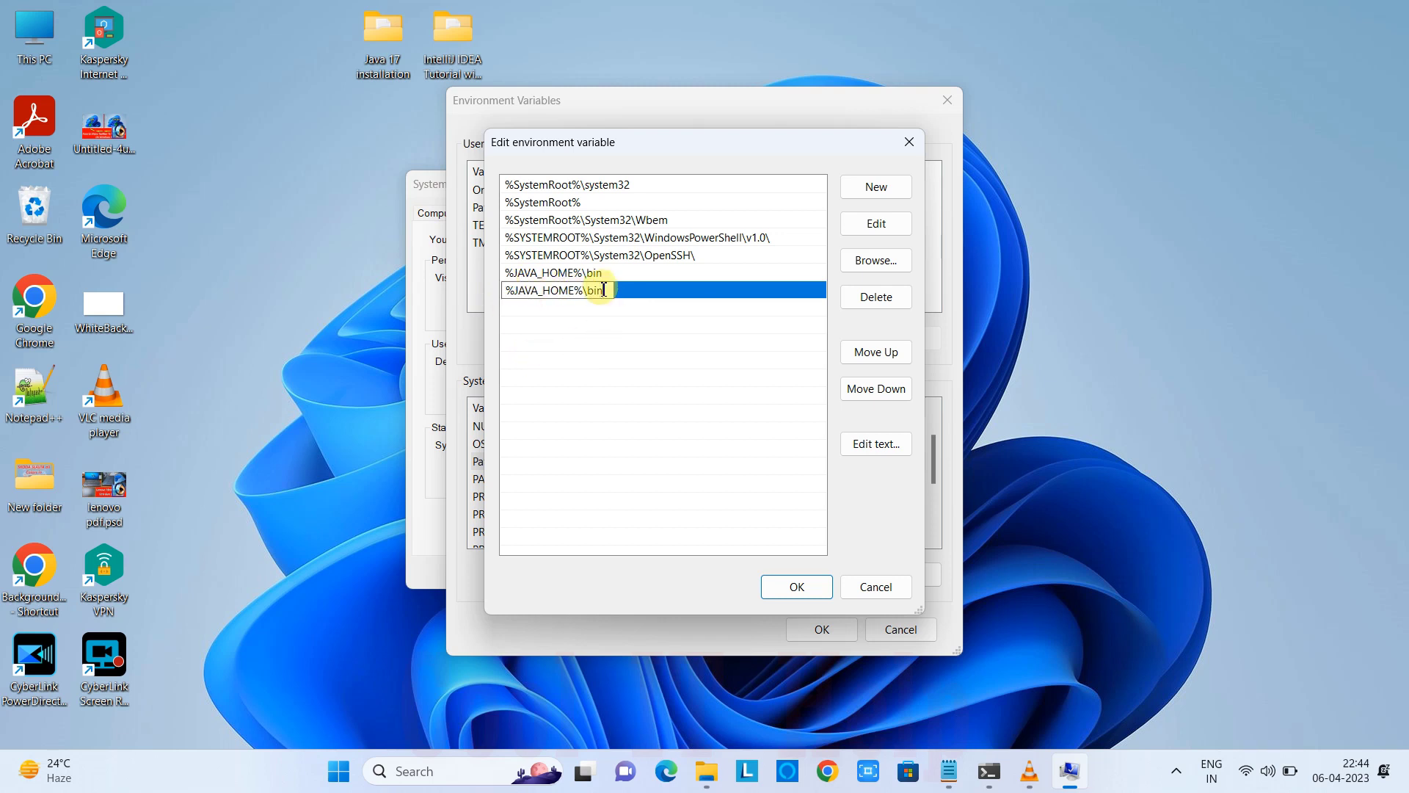
left_click_drag(584, 290, 493, 291)
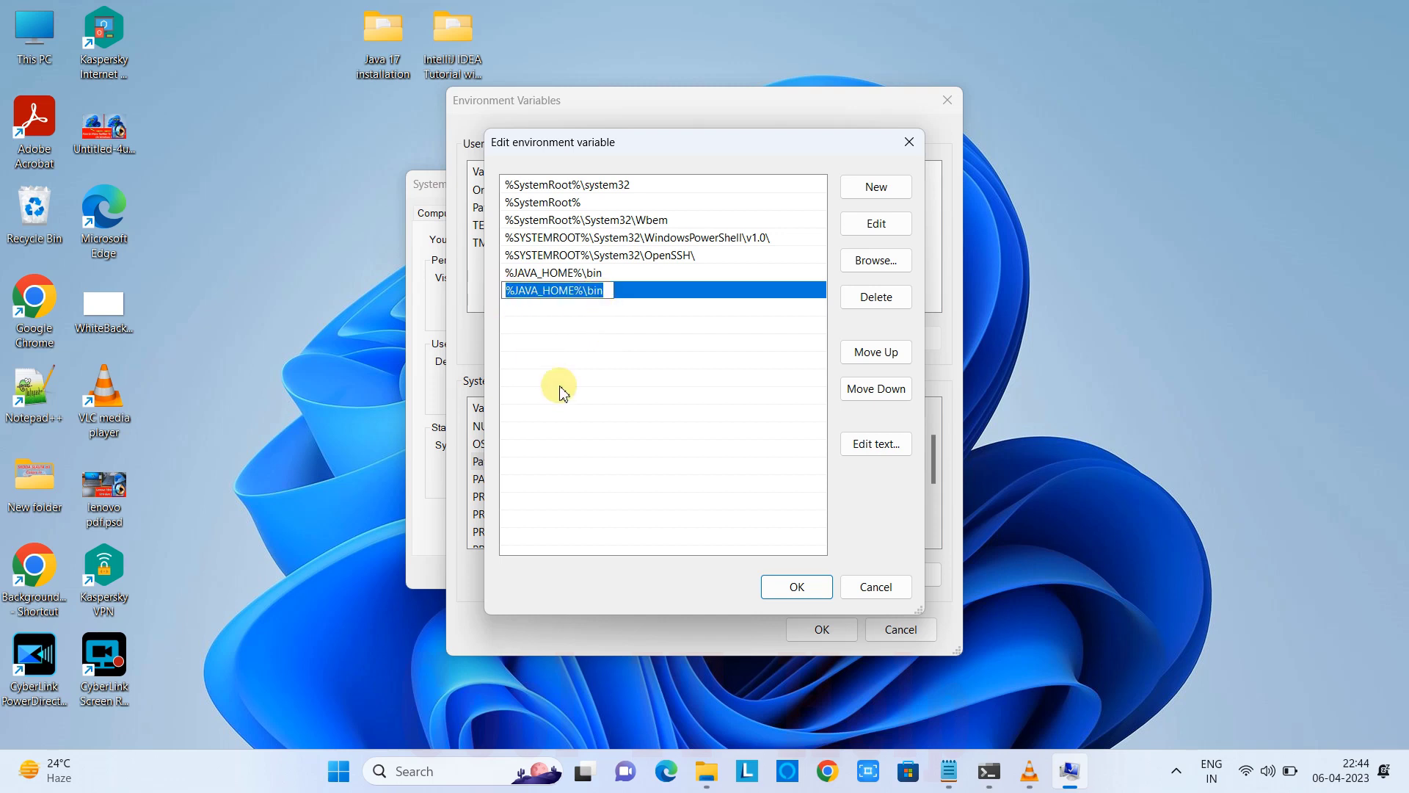
left_click(641, 337)
left_click(600, 288)
Delete the duplicate %JAVA_HOME%\bin entry so only one remains.
left_click(612, 271)
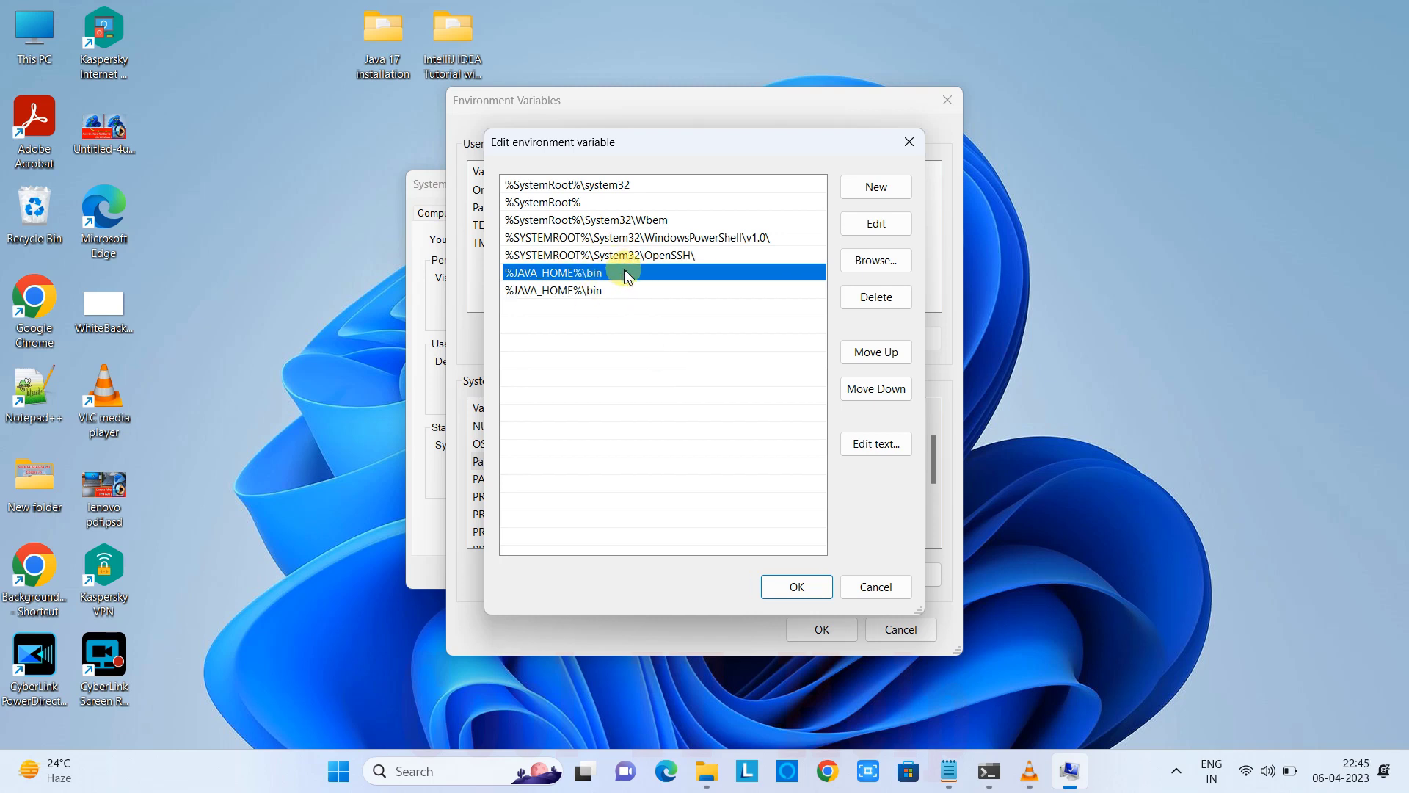
left_click(620, 292)
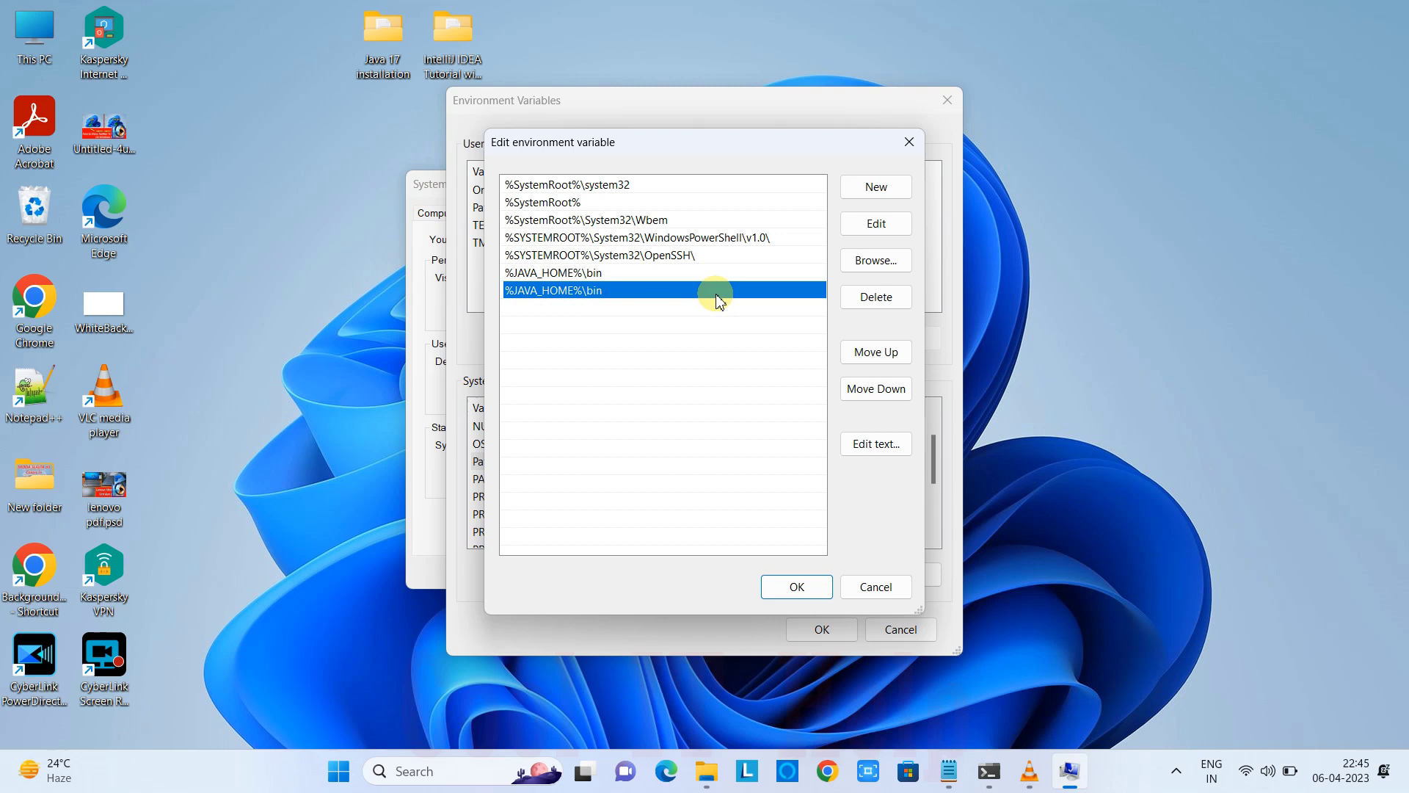
left_click(887, 299)
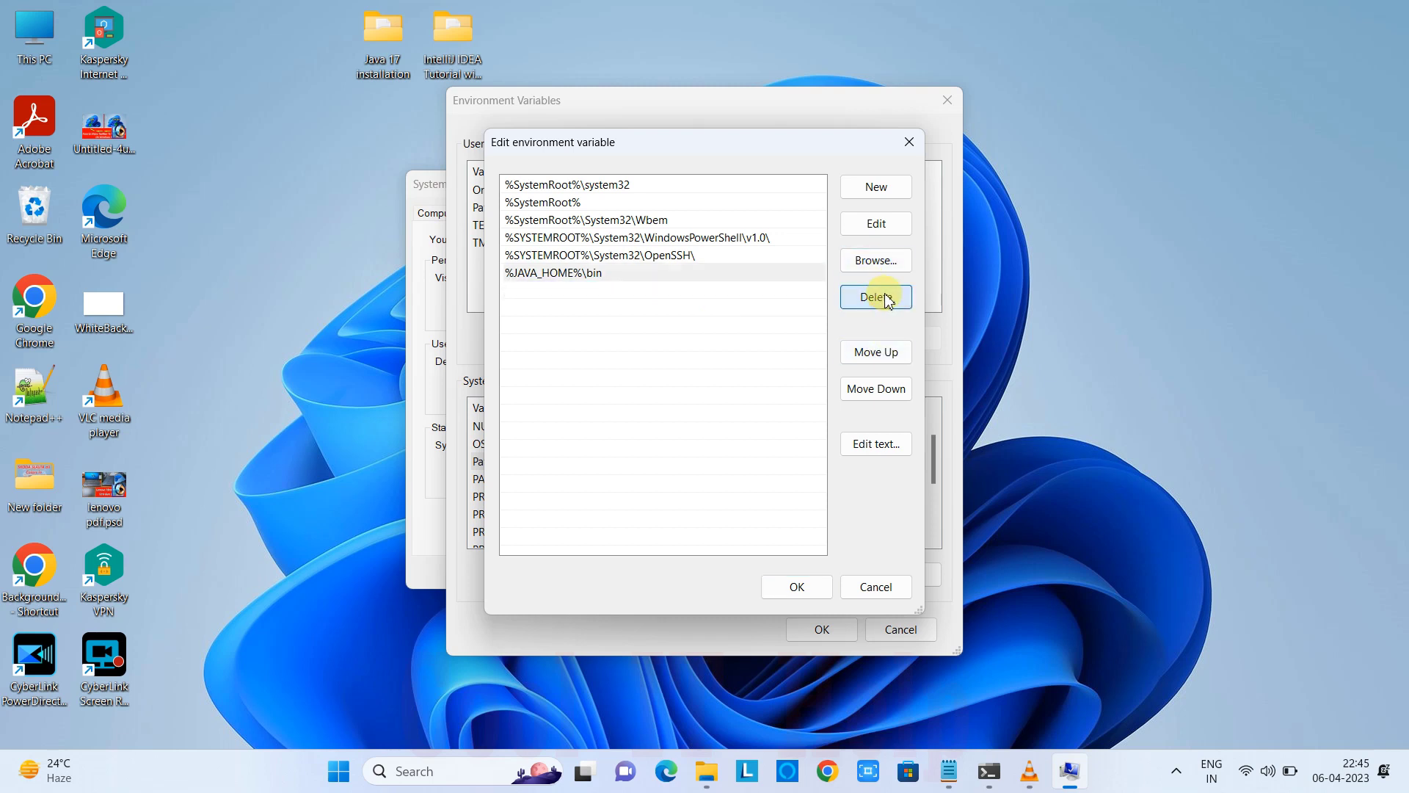
left_click(651, 278)
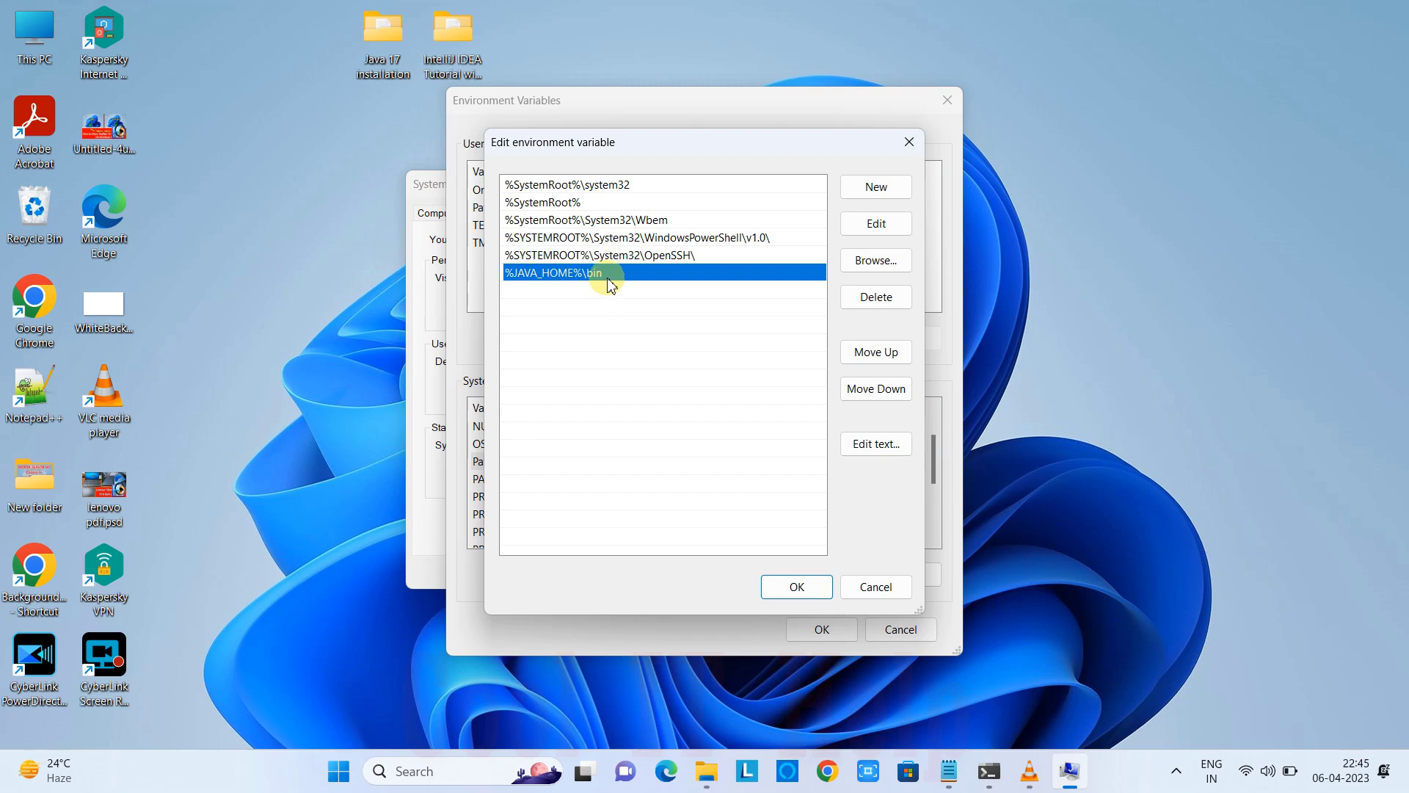
Save the Path and environment variable changes and close System Properties.
left_click(803, 584)
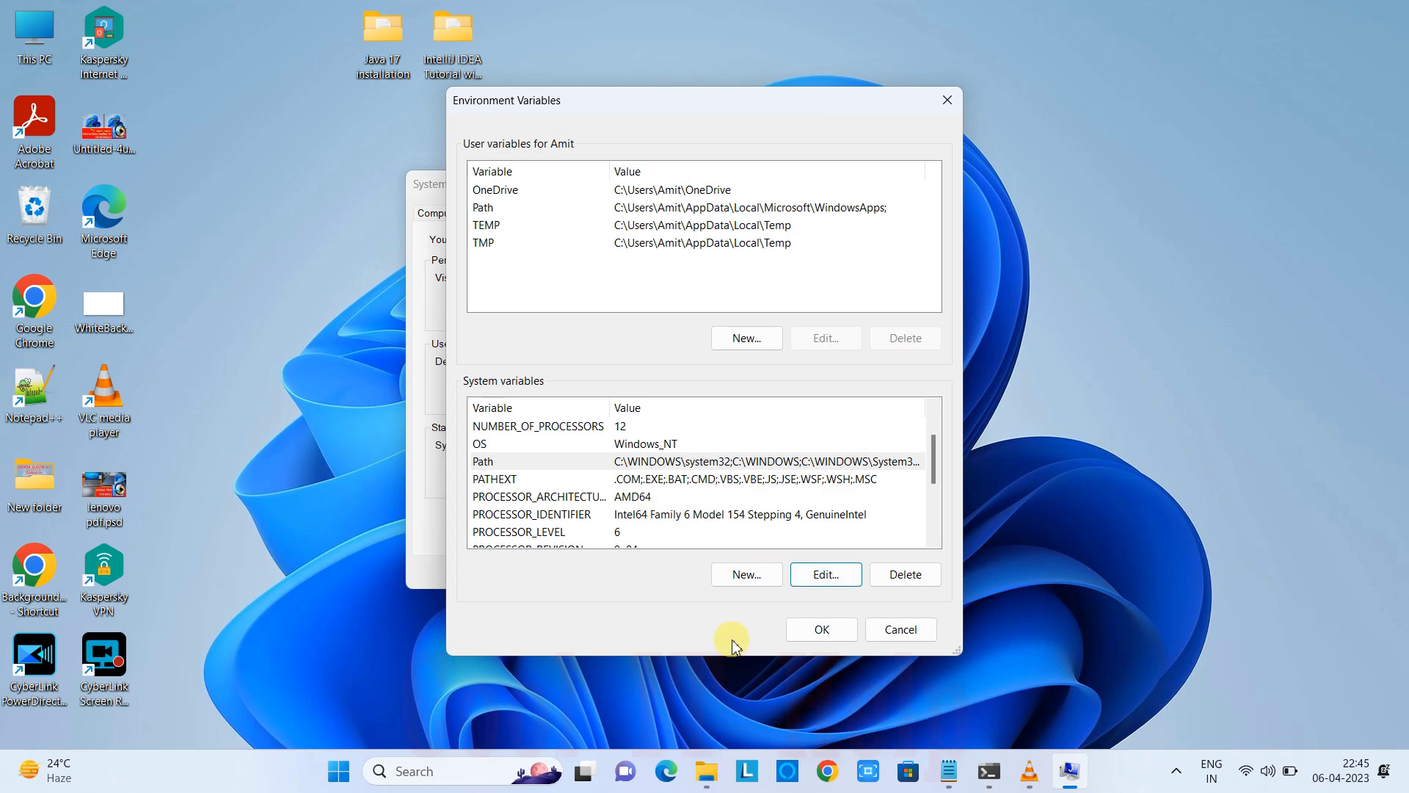
left_click(834, 635)
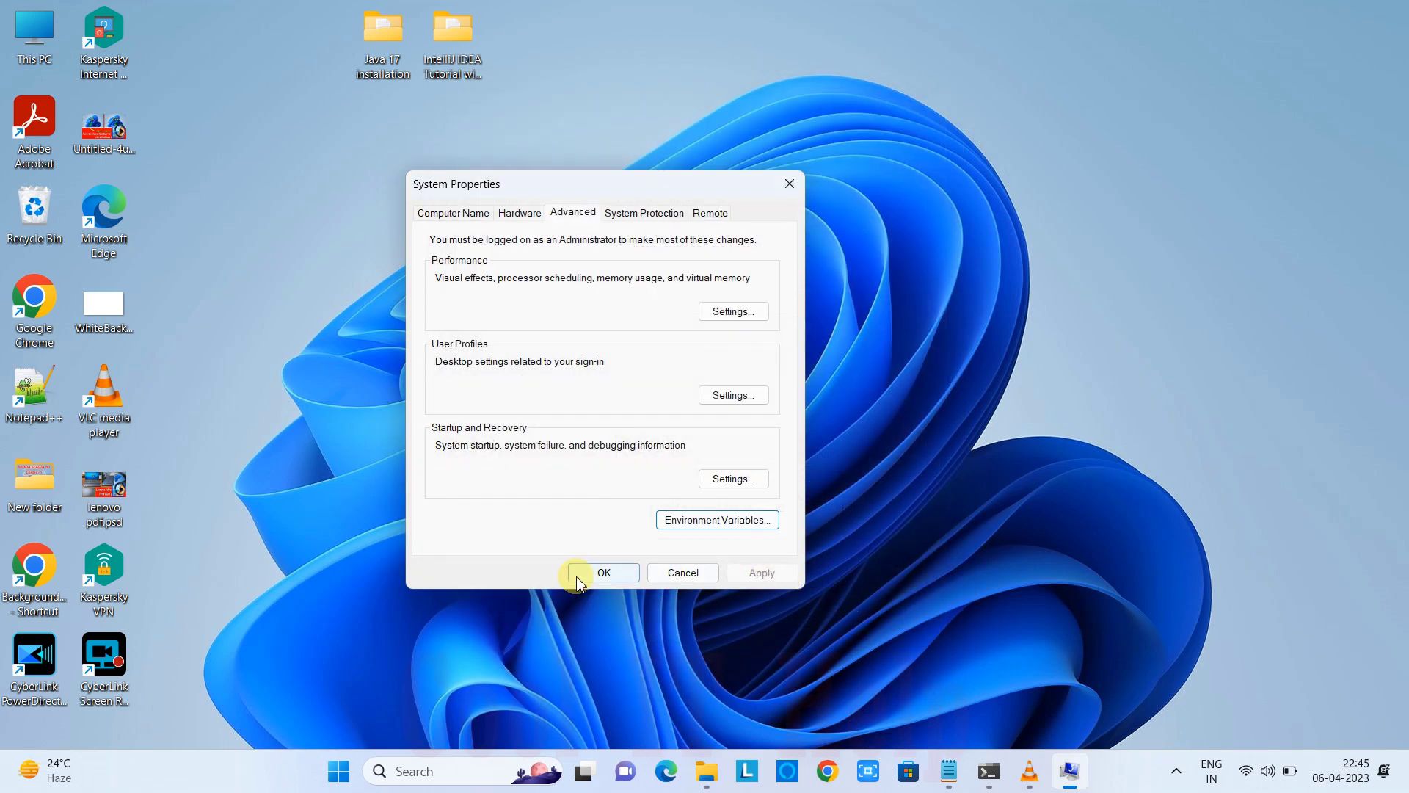
left_click(610, 579)
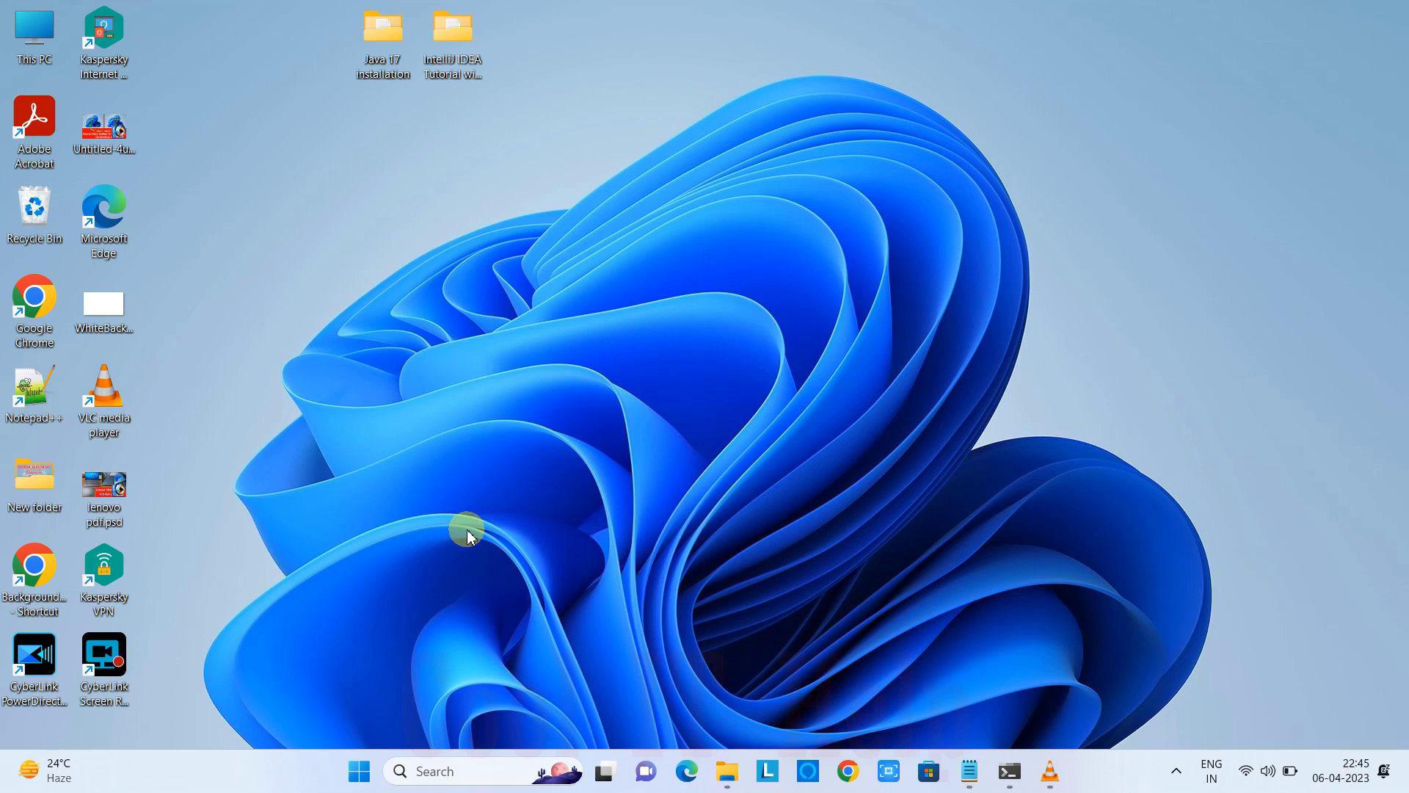
Search for 'cmd' and launch Command Prompt.
left_click(445, 776)
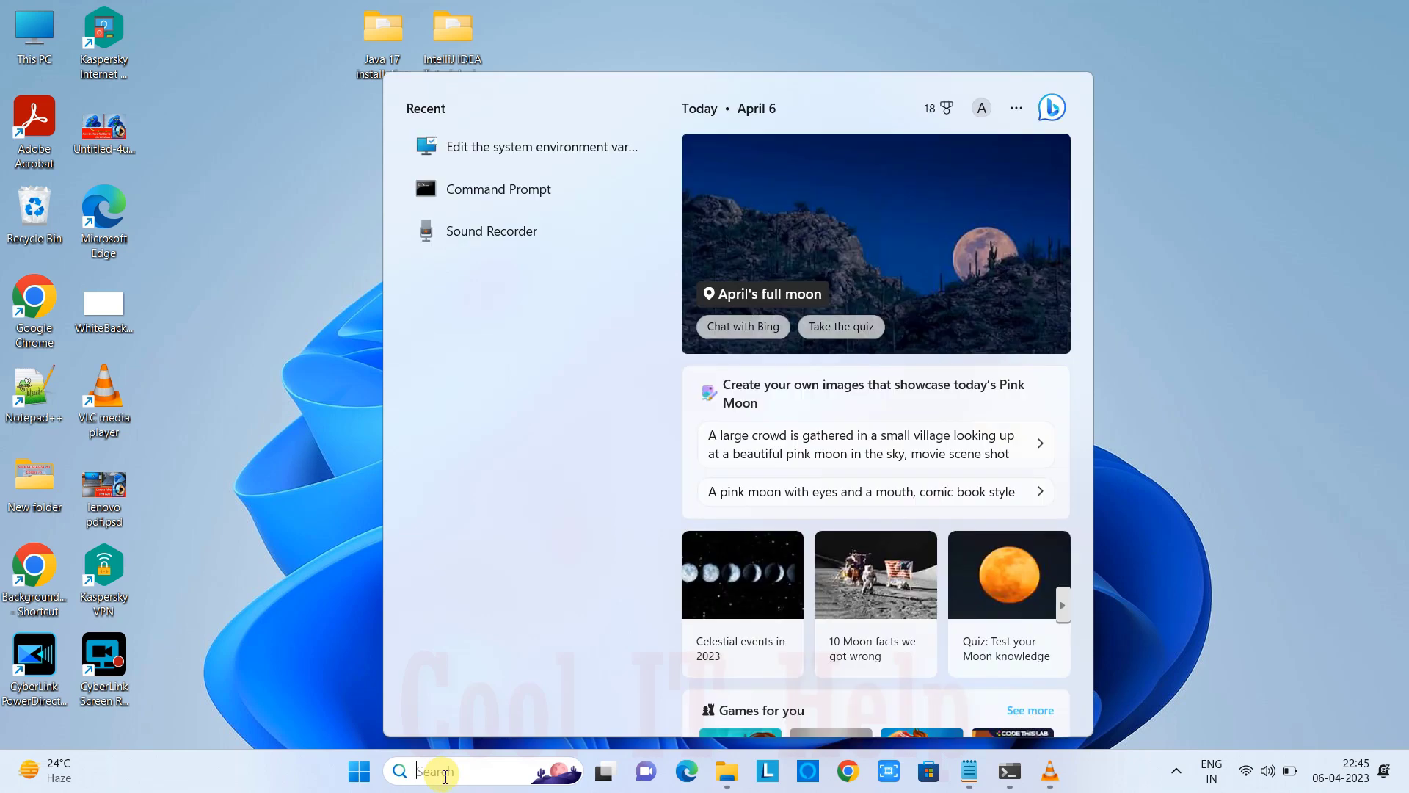
type("cmd")
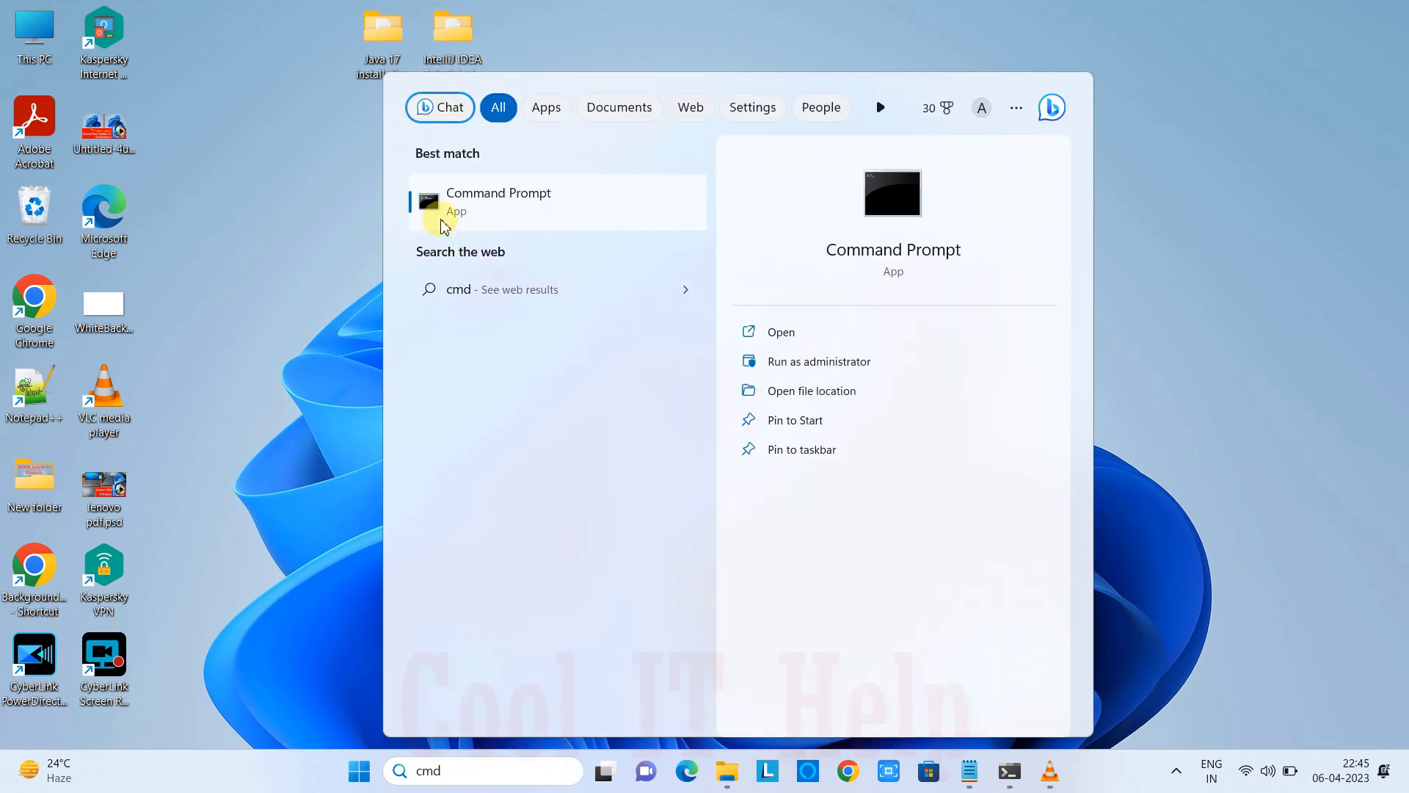
left_click(442, 224)
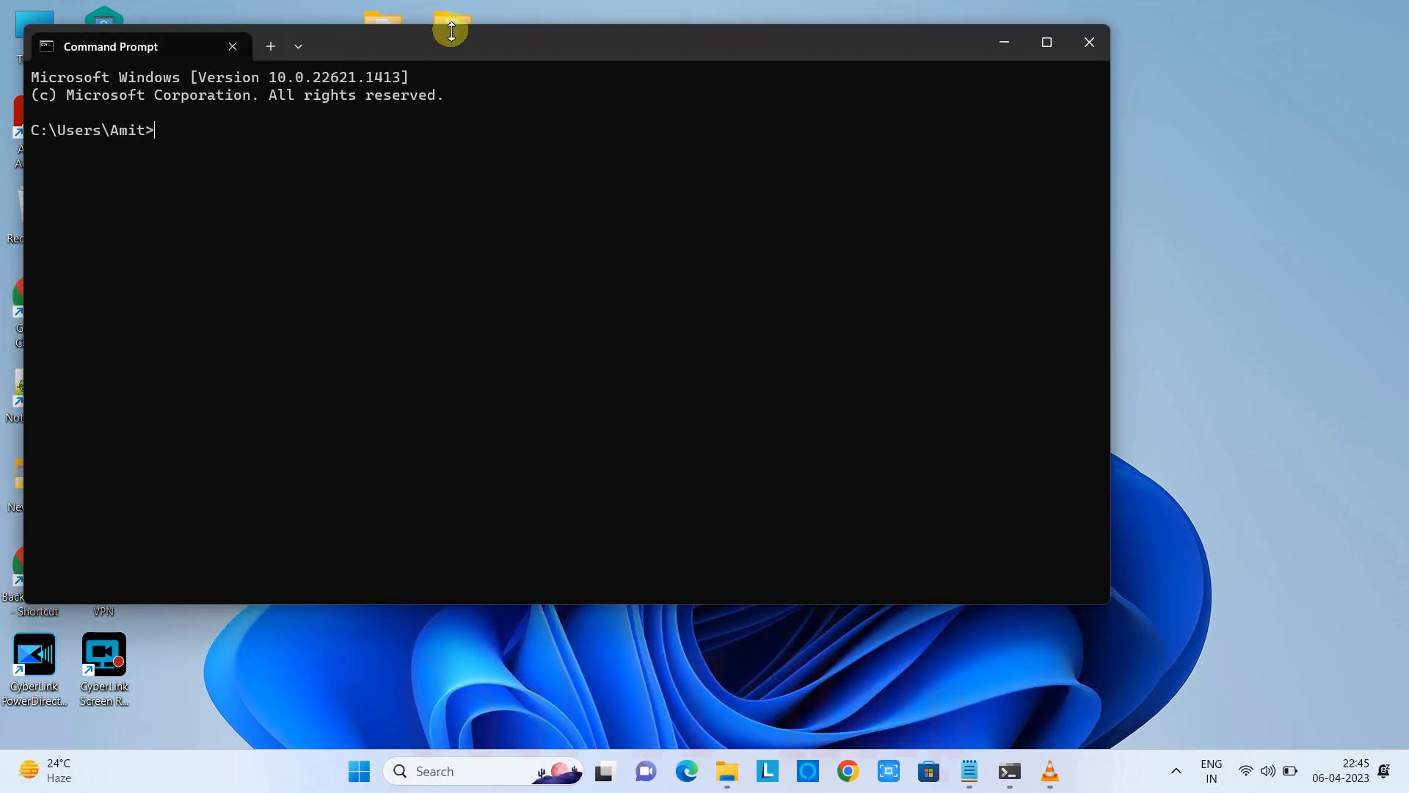
Run java -version in Command Prompt.
left_click_drag(456, 41, 535, 101)
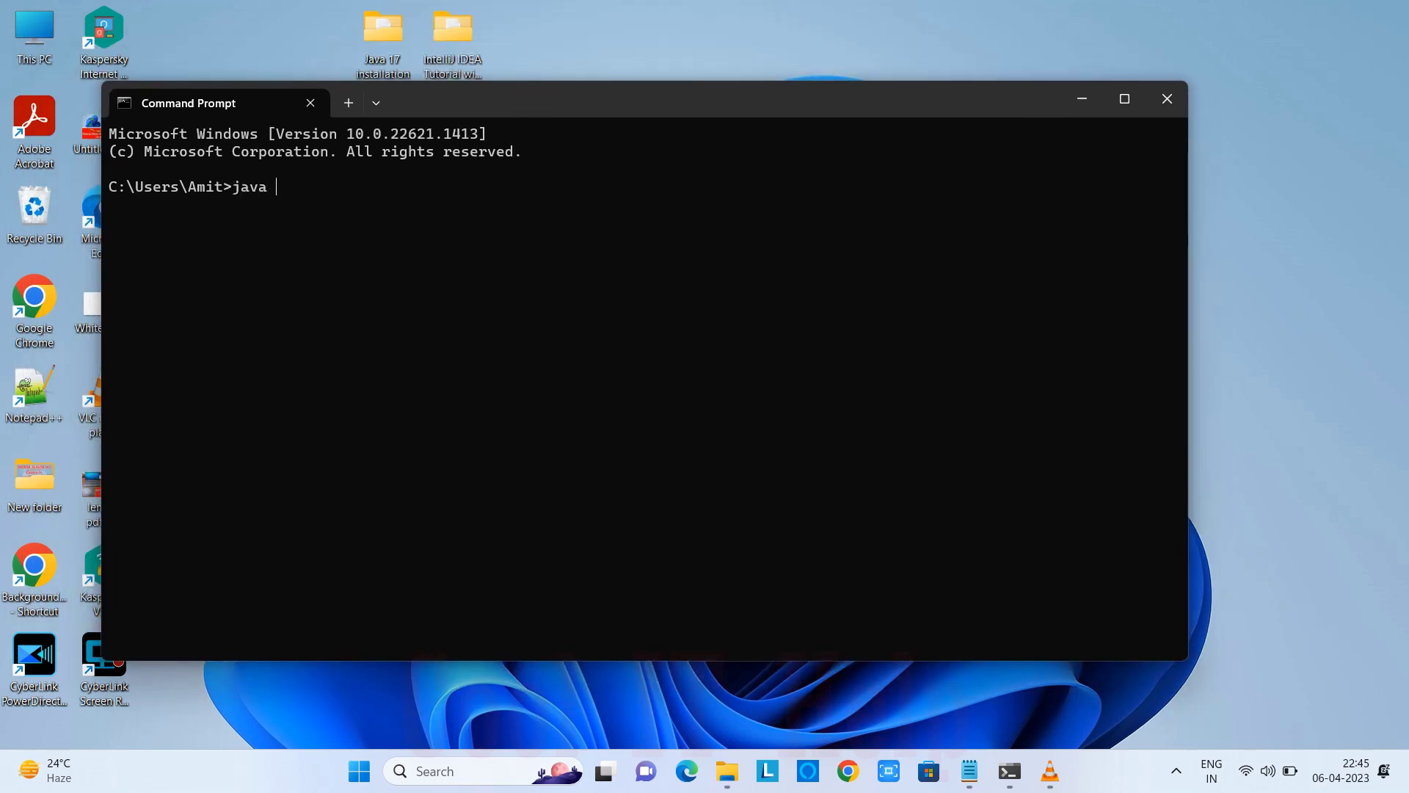
type("java -verin")
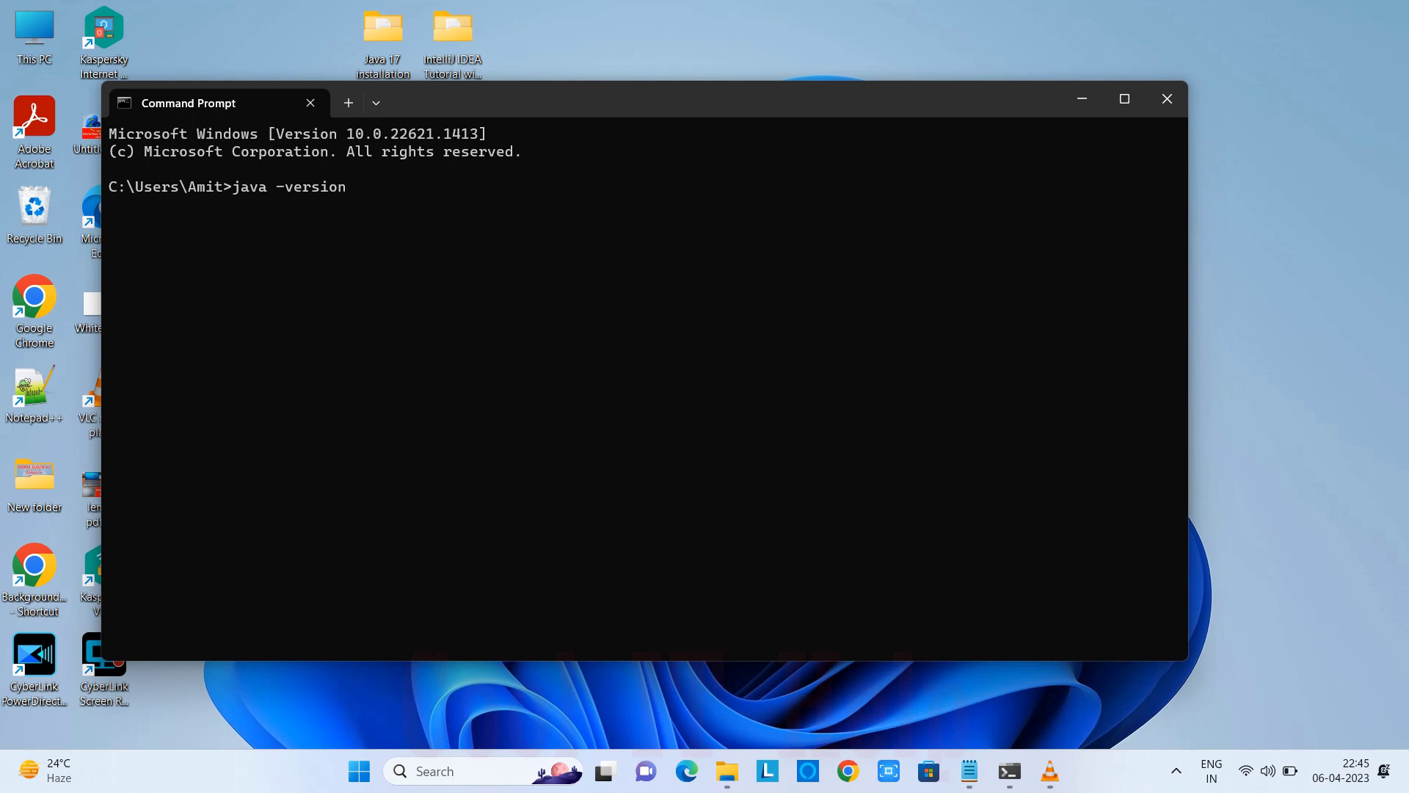
key("Return")
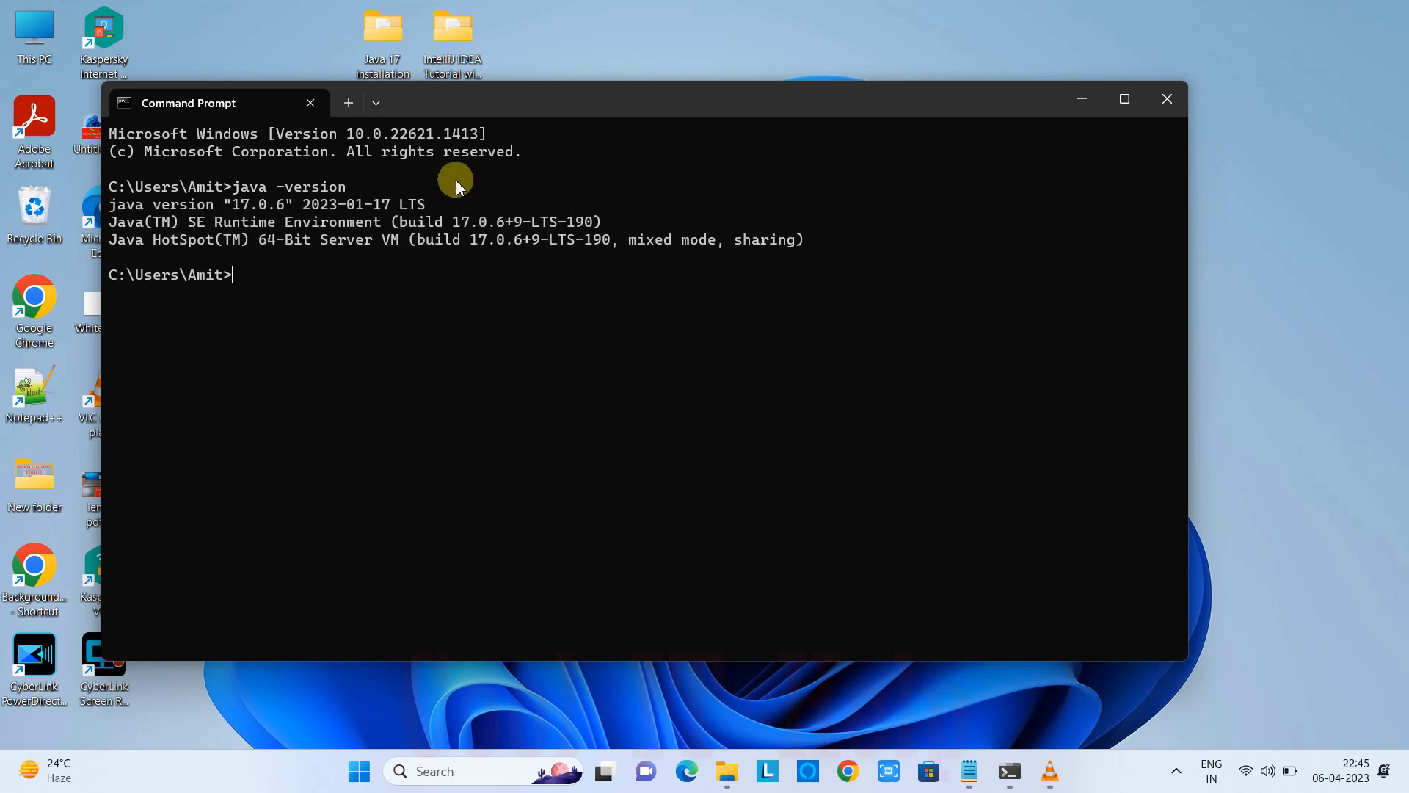
Highlight the java version 17.0.6, Java SE Runtime Environment and HotSpot output lines.
left_click_drag(110, 202, 405, 211)
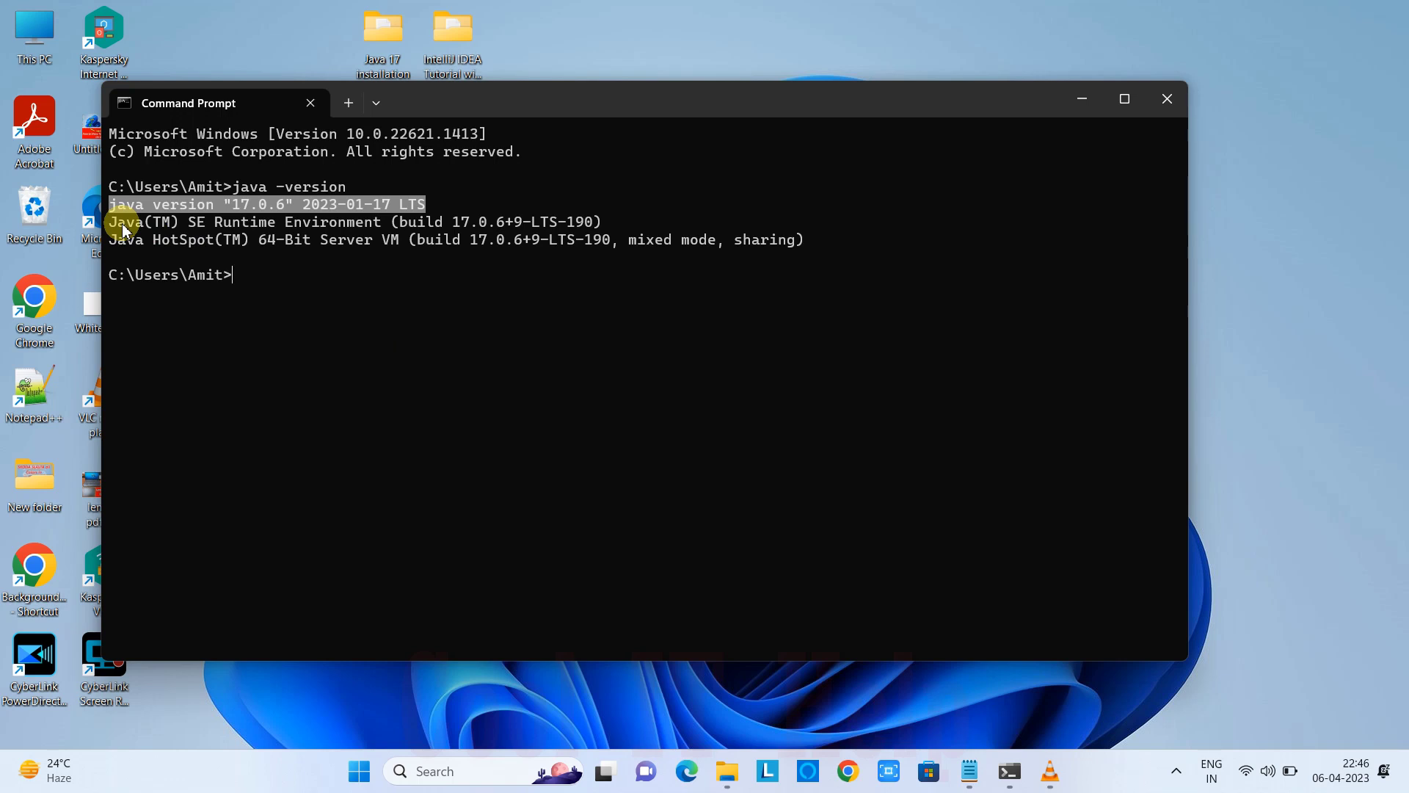
left_click_drag(171, 223, 218, 230)
left_click_drag(143, 218, 670, 217)
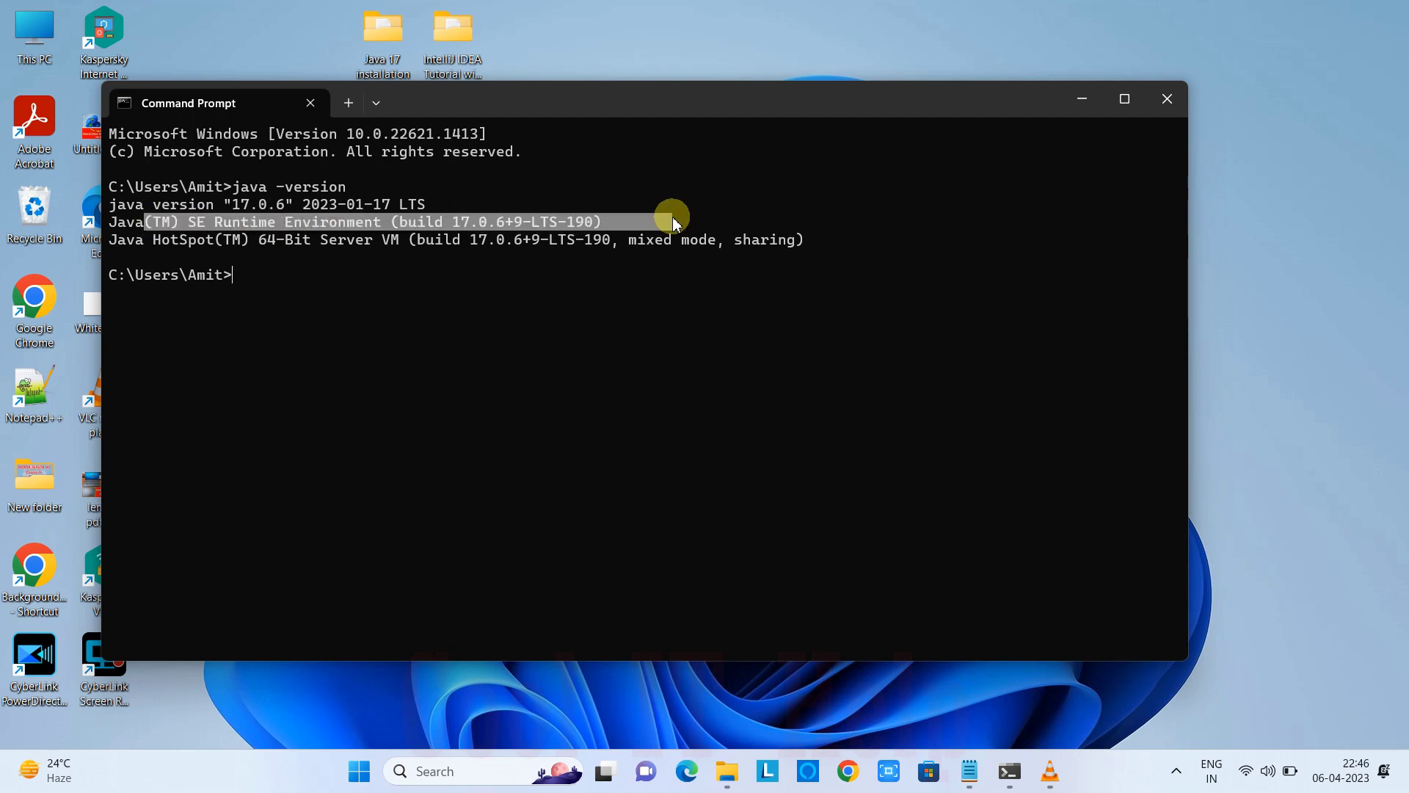
left_click_drag(135, 238, 799, 233)
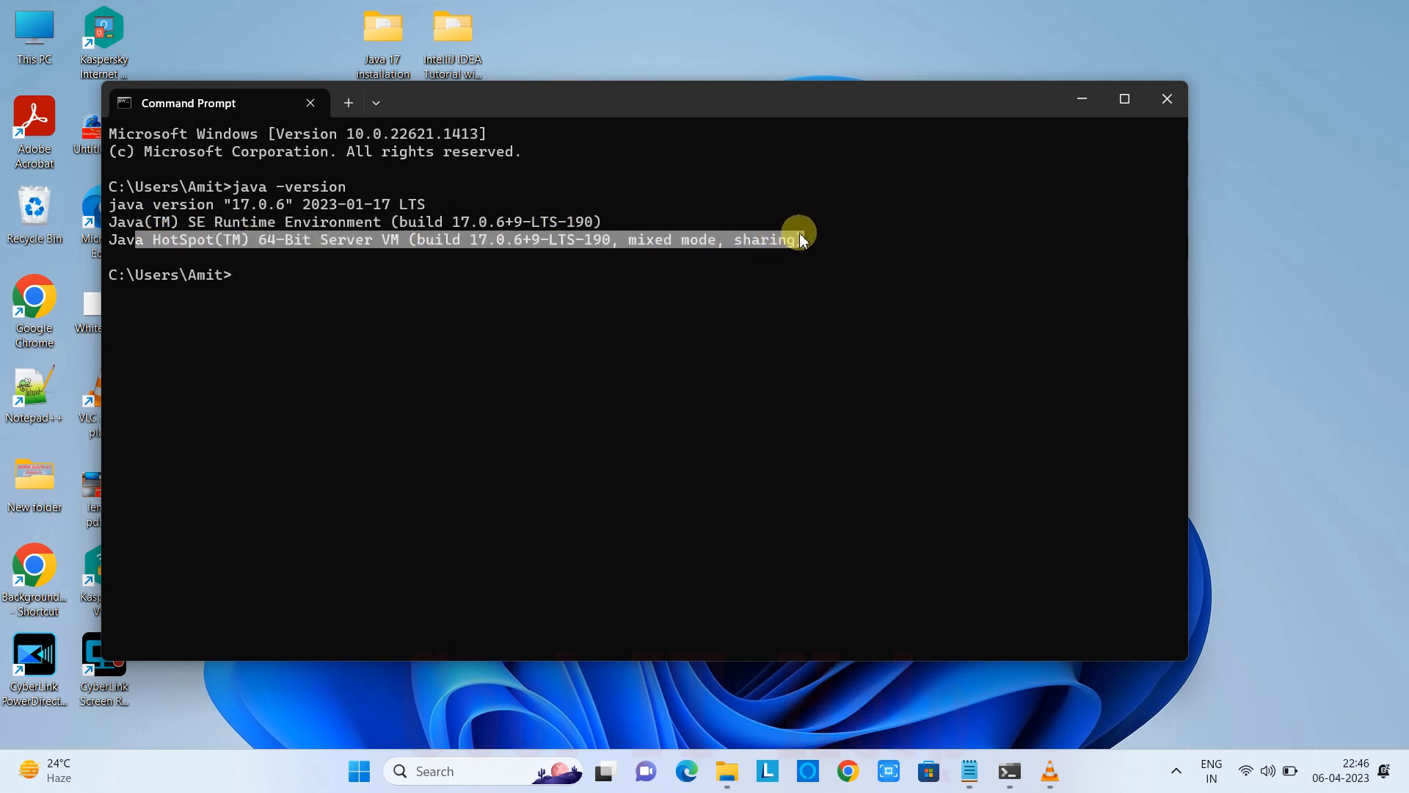
left_click_drag(223, 258, 82, 210)
left_click(229, 255)
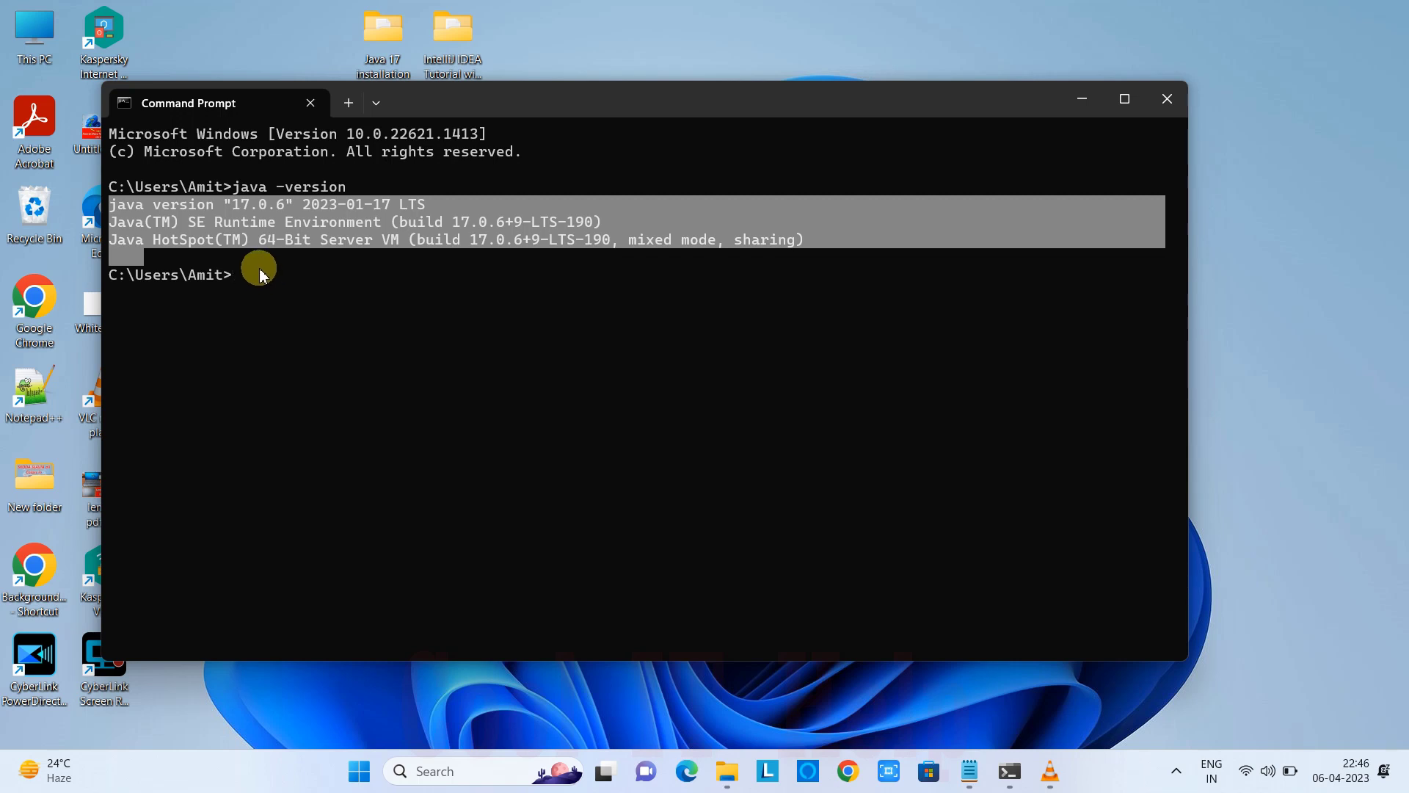
In the Notepad agenda notes, add 'hit like button and subscribe' on a new line after 'Let's do it.'.
left_click(968, 770)
left_click_drag(170, 308, 15, 167)
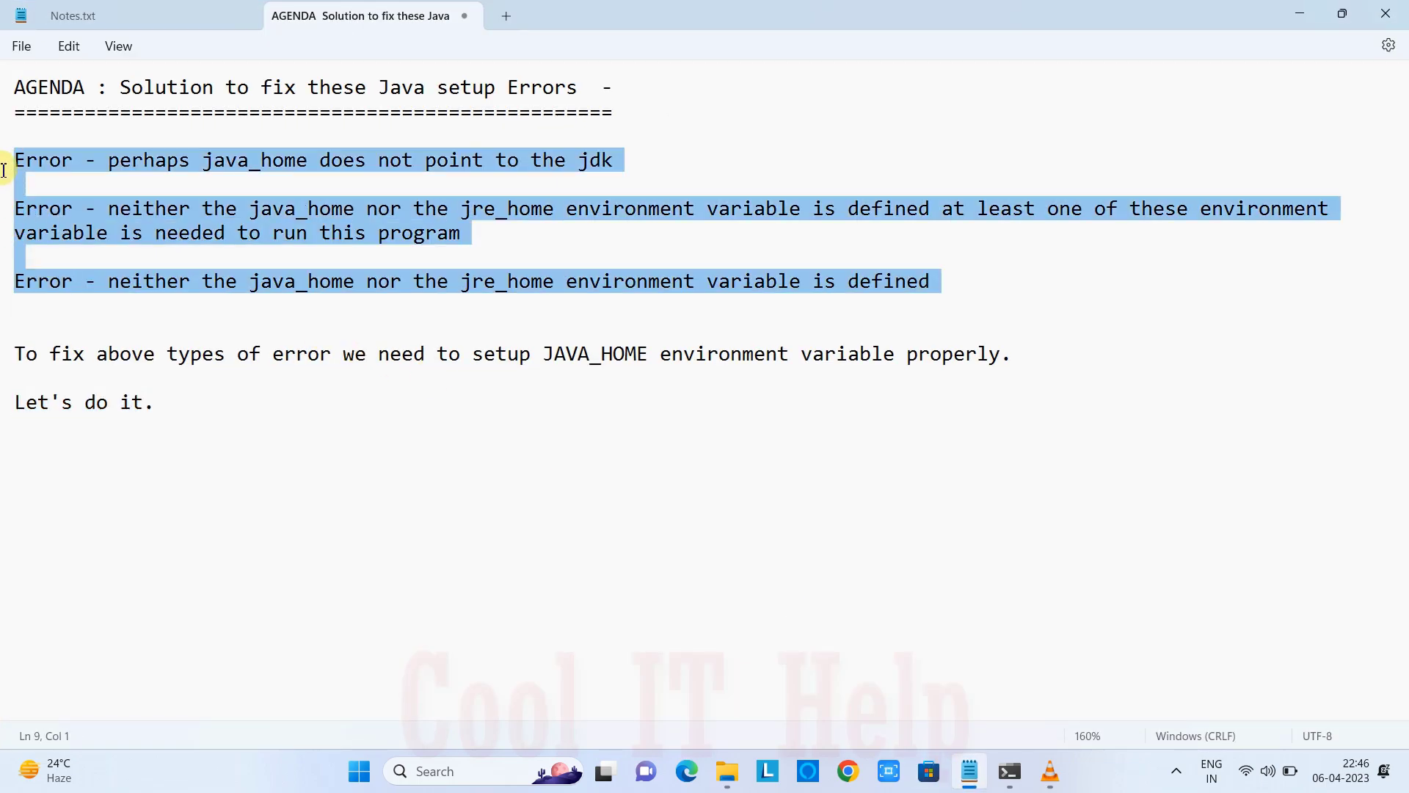
left_click(245, 405)
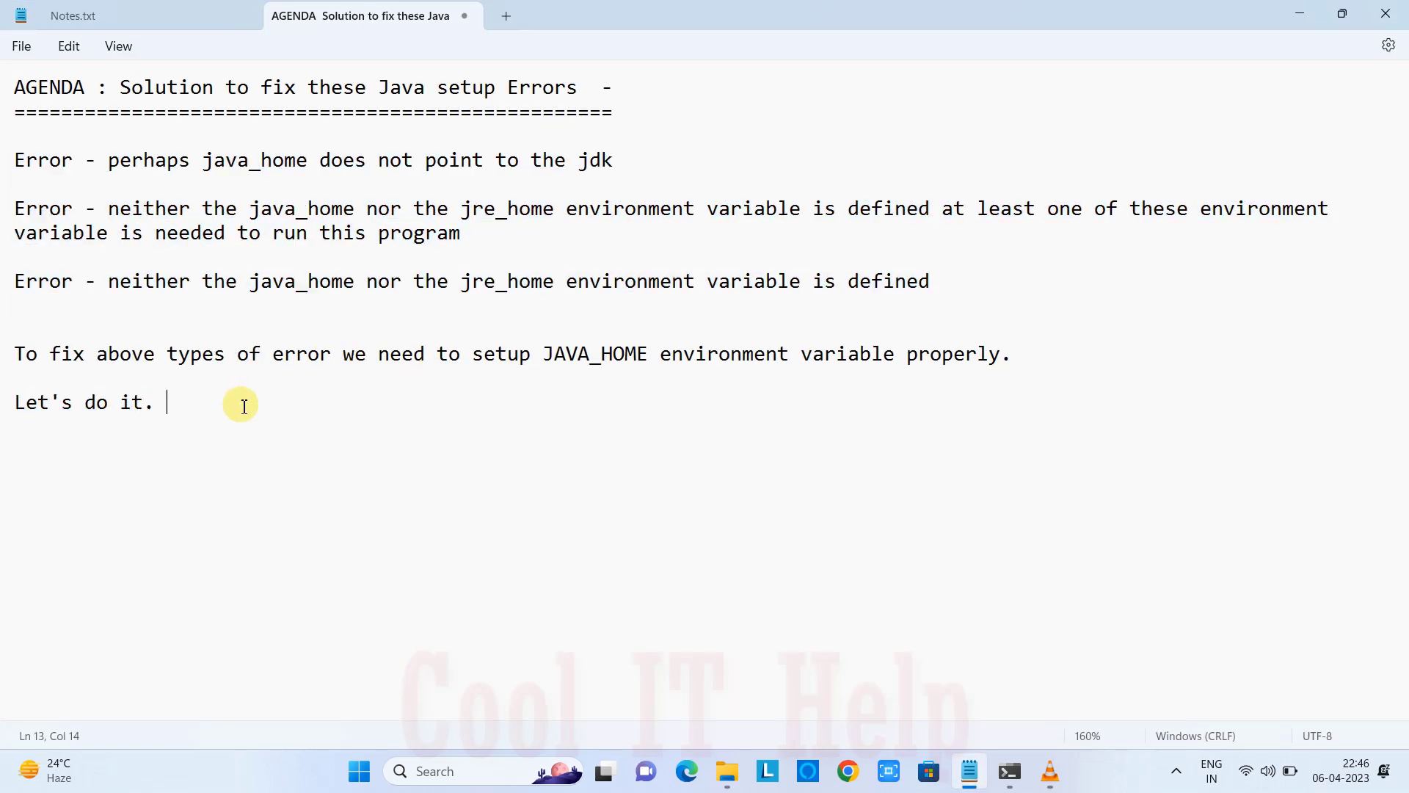
key("Return")
key("Return")
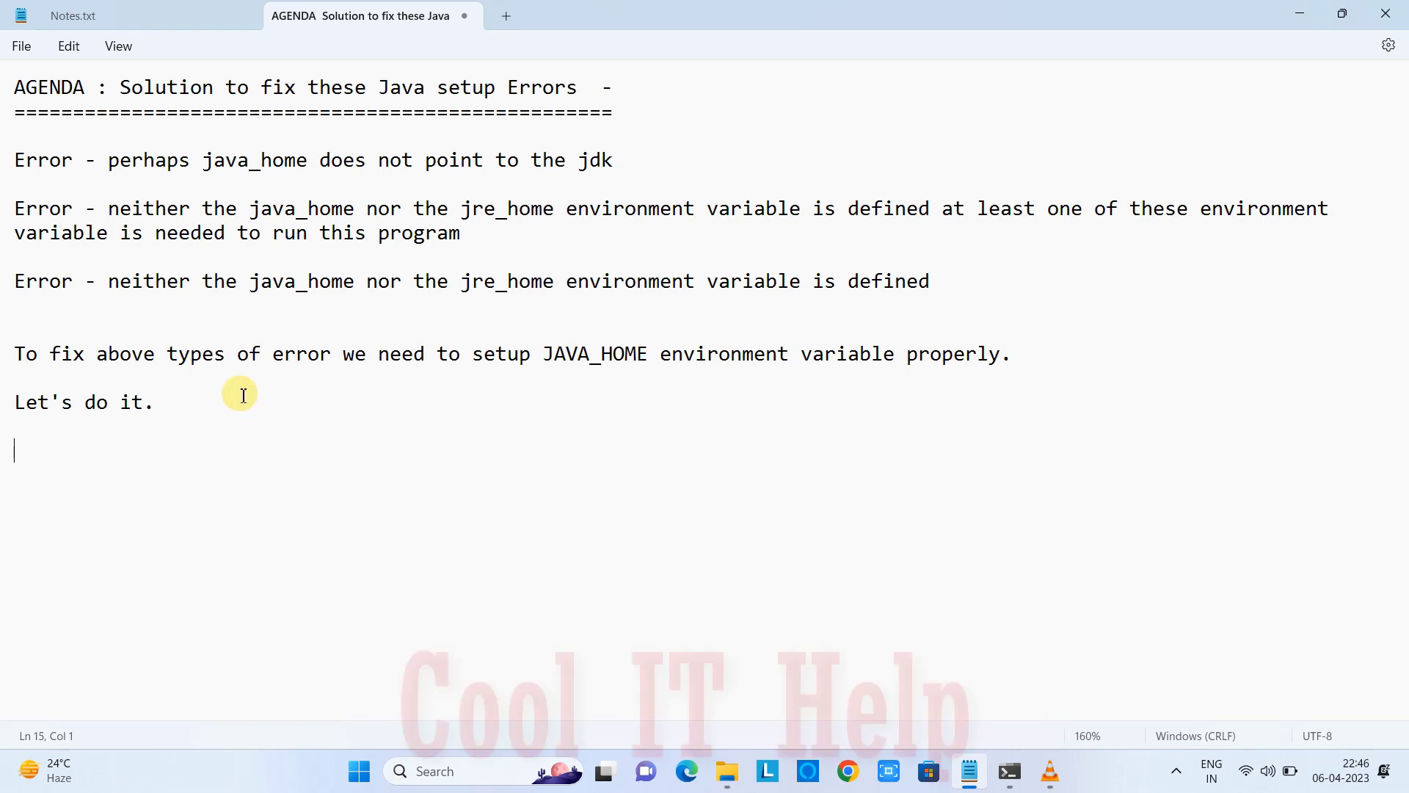
type("hit like button ans")
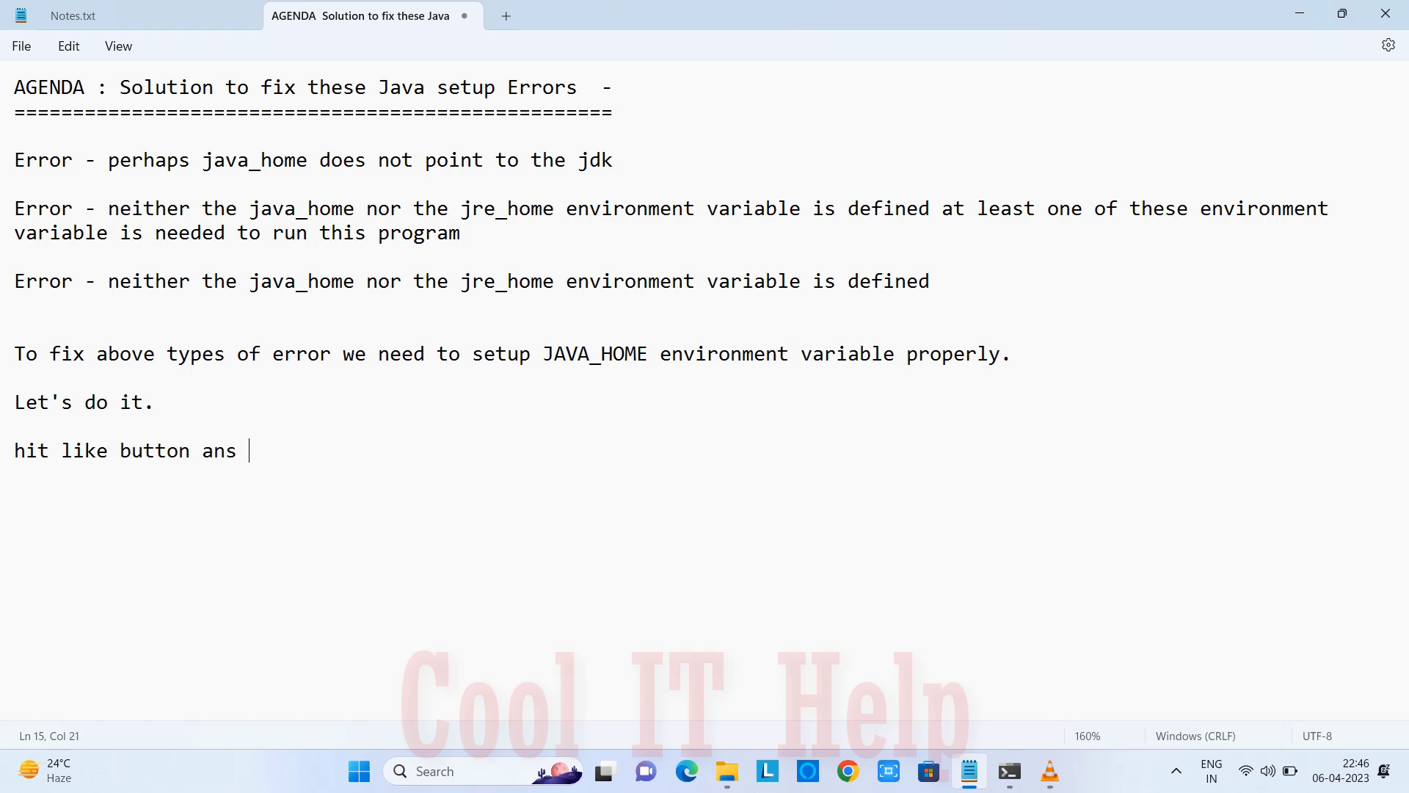
key("BackSpace")
key("BackSpace")
type("d")
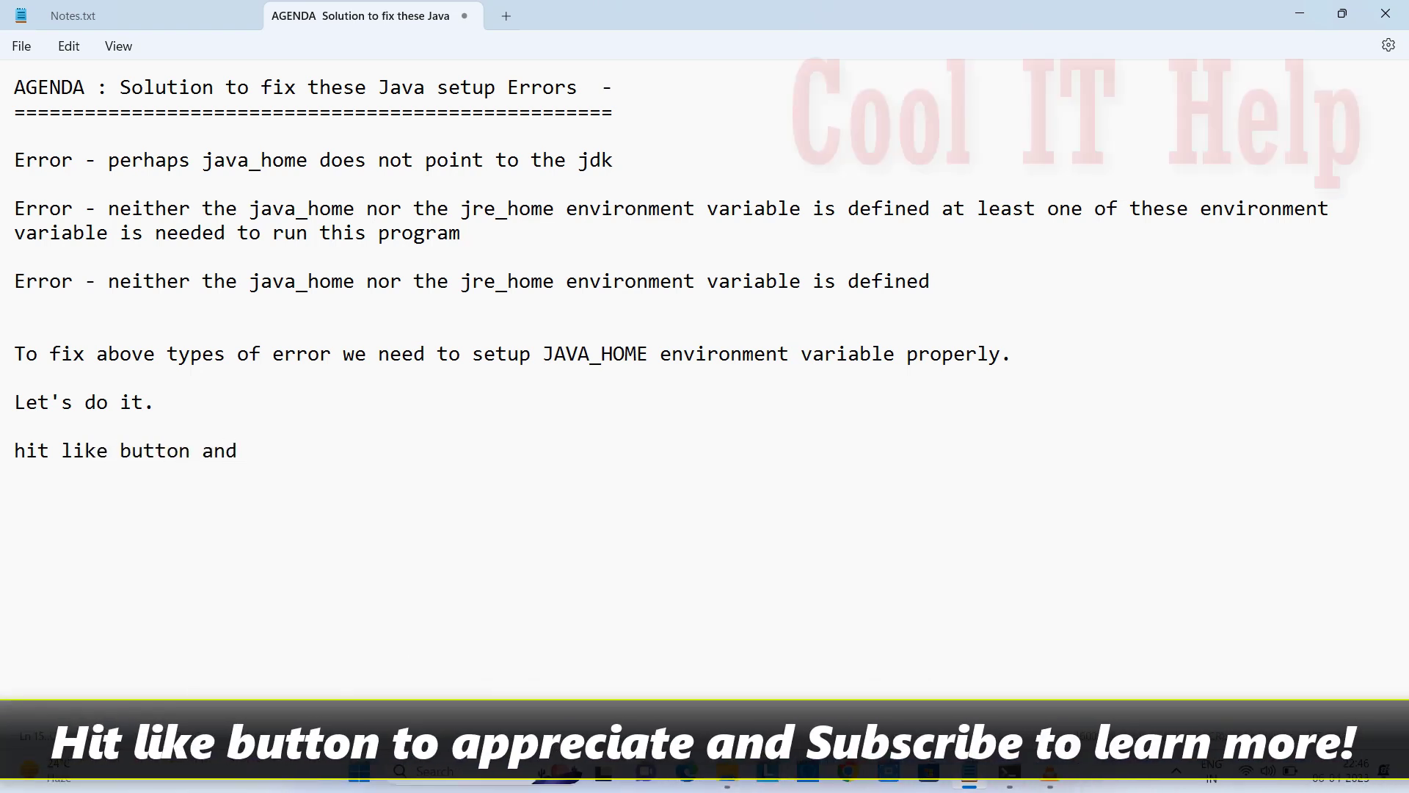
type(" suv")
key("BackSpace")
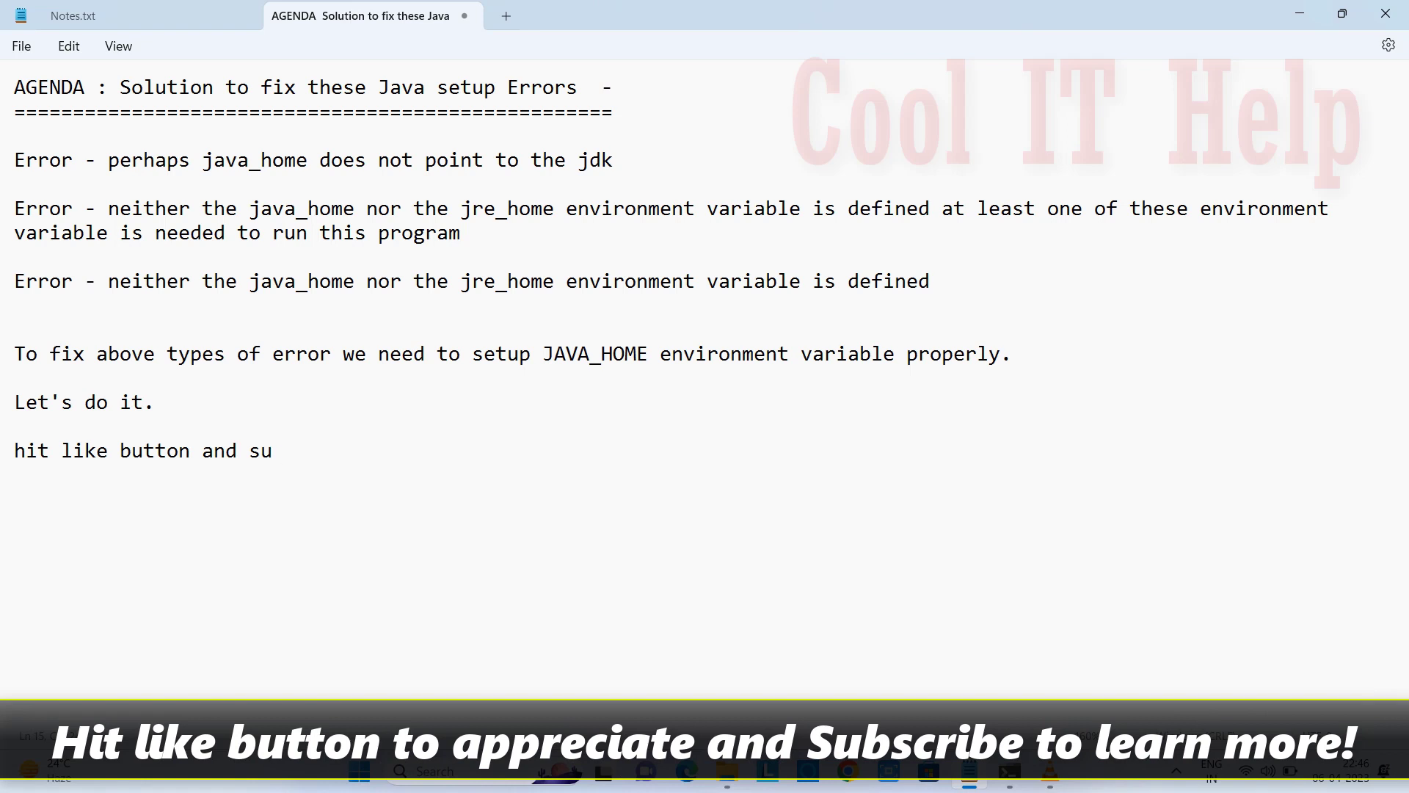
type("bscribe")
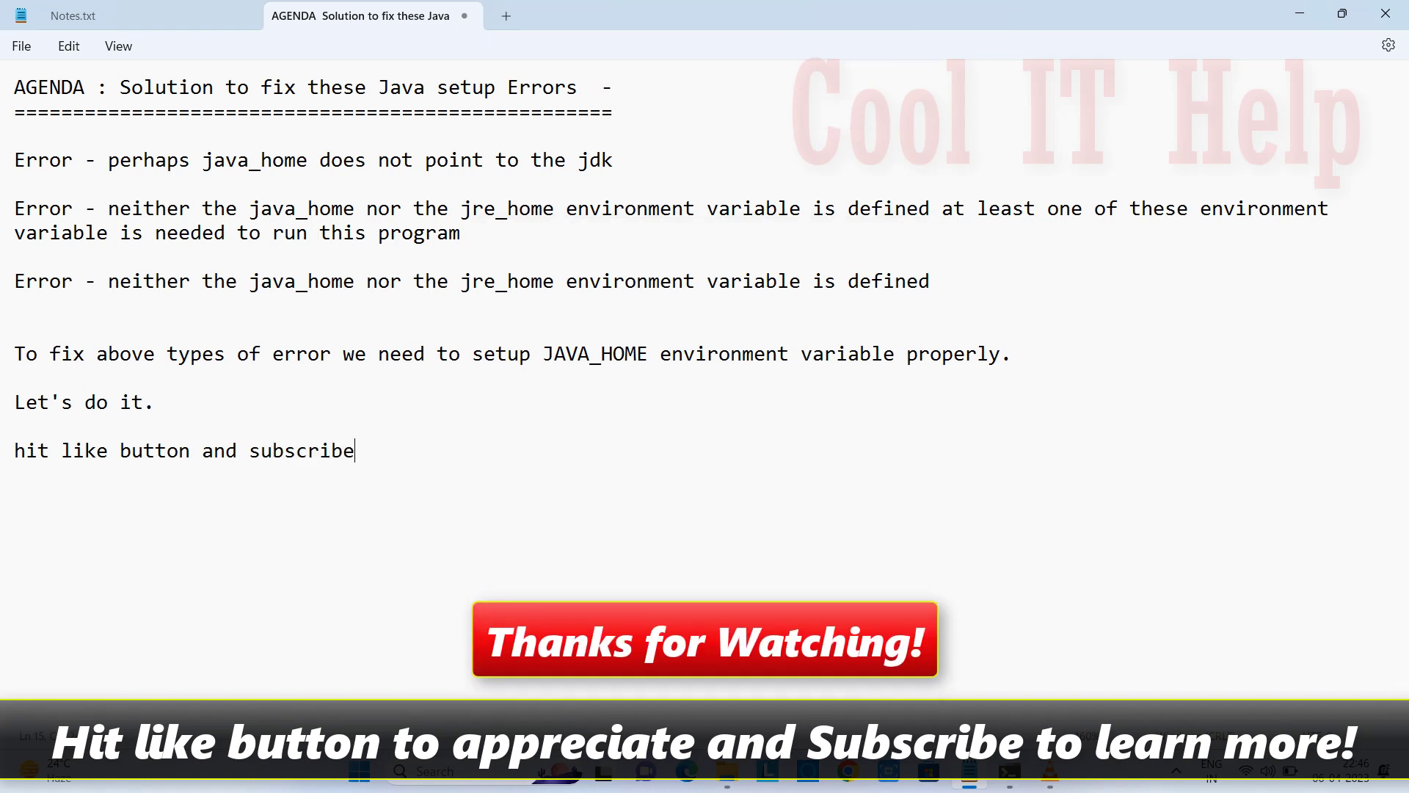